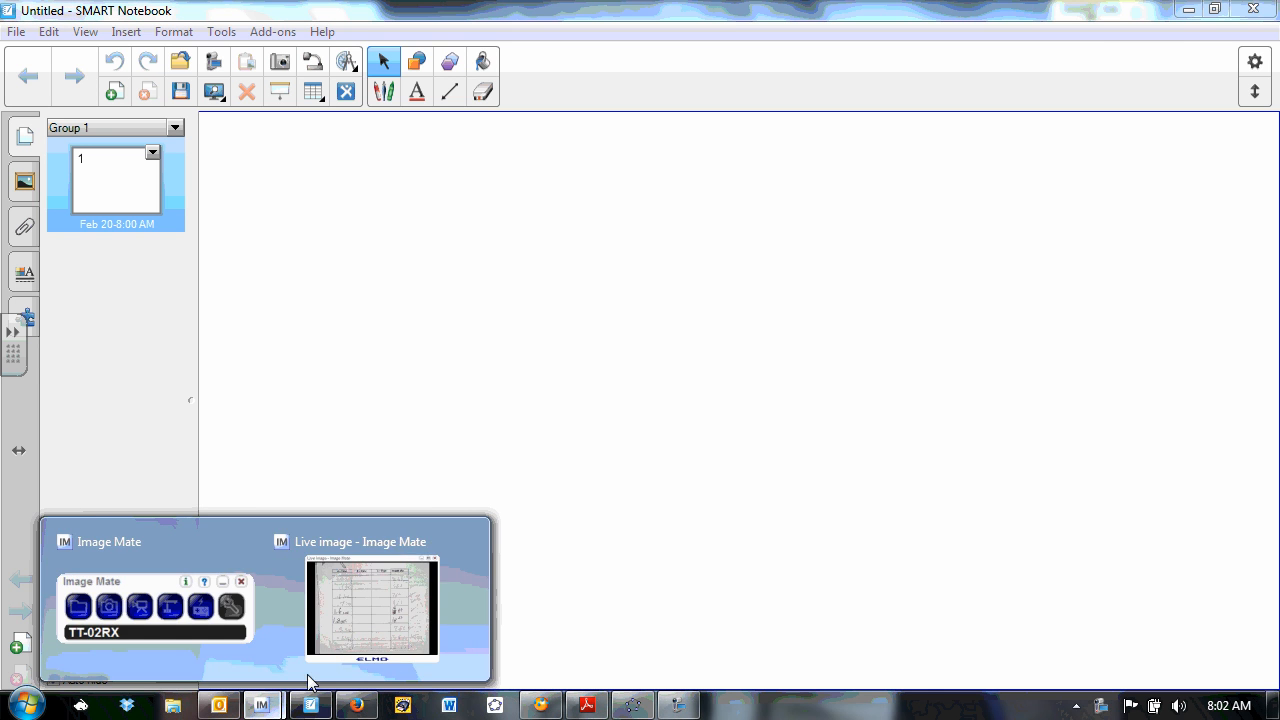
- View the live document-camera image of the time and height table at full-screen size
click(367, 613)
click(879, 217)
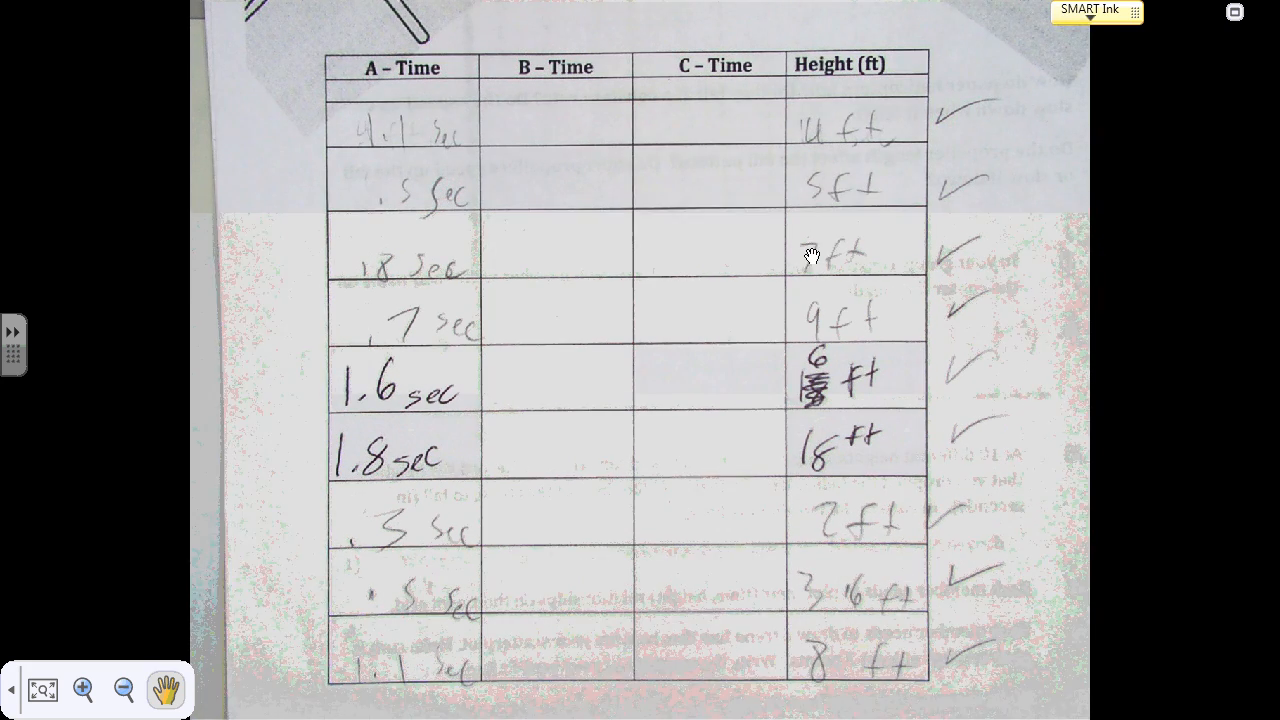
key(Escape)
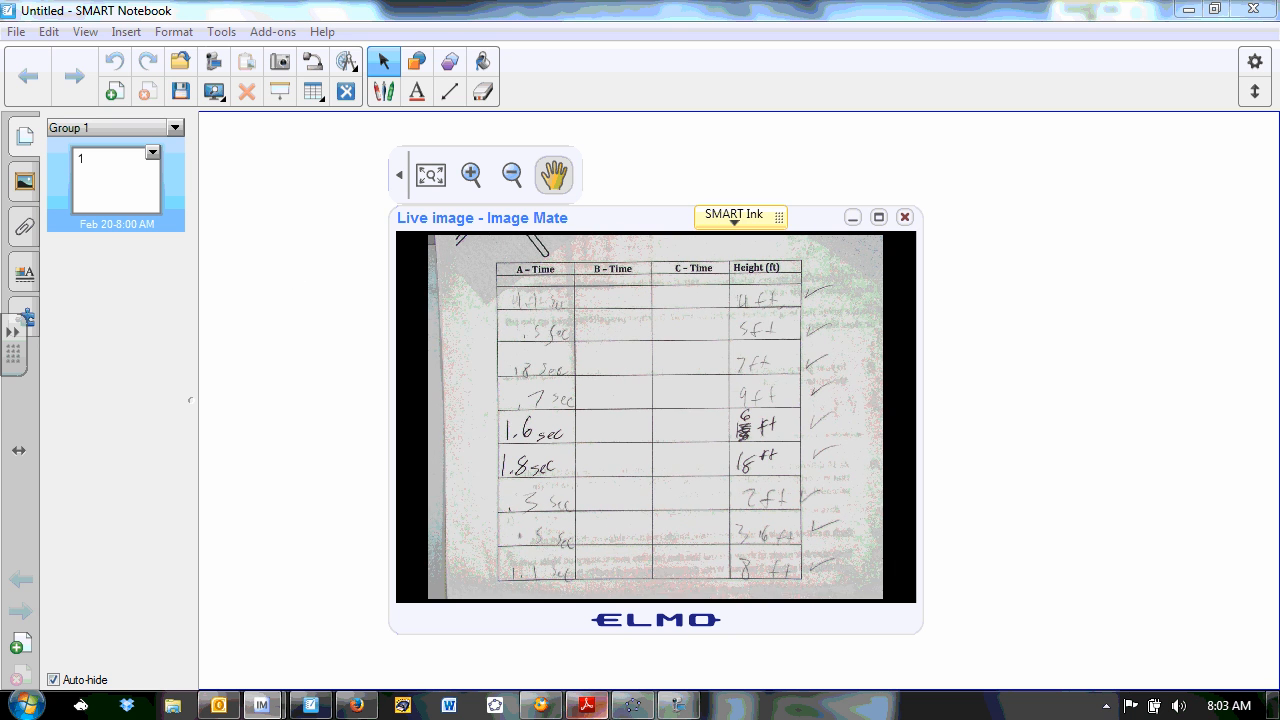
- Switch to GeoGebra and show the axes and grid in the Graphics view
click(632, 705)
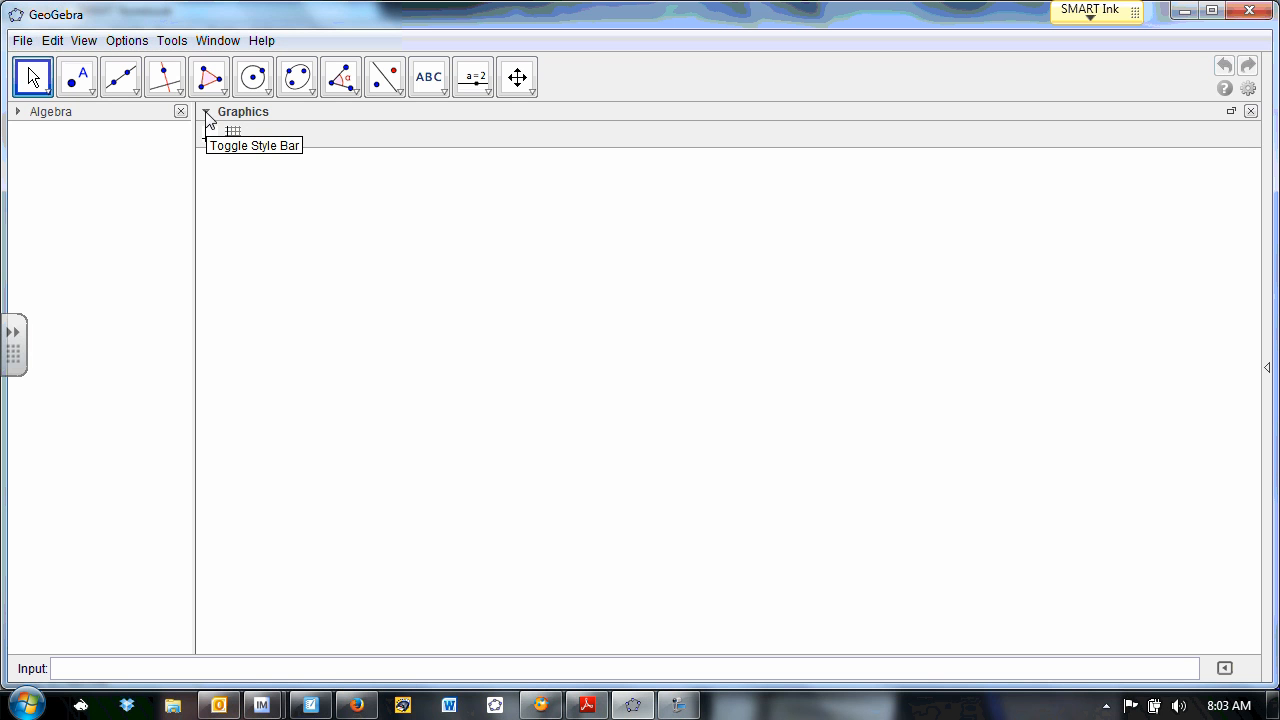
click(205, 113)
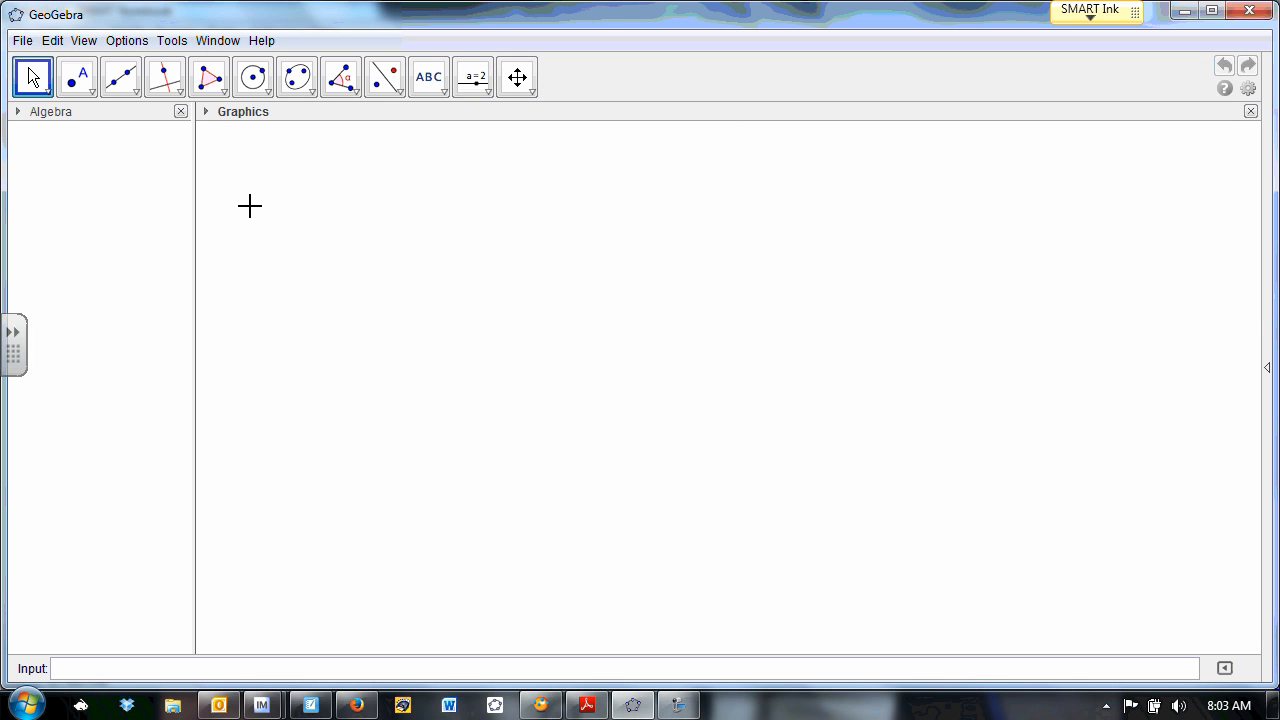
click(207, 115)
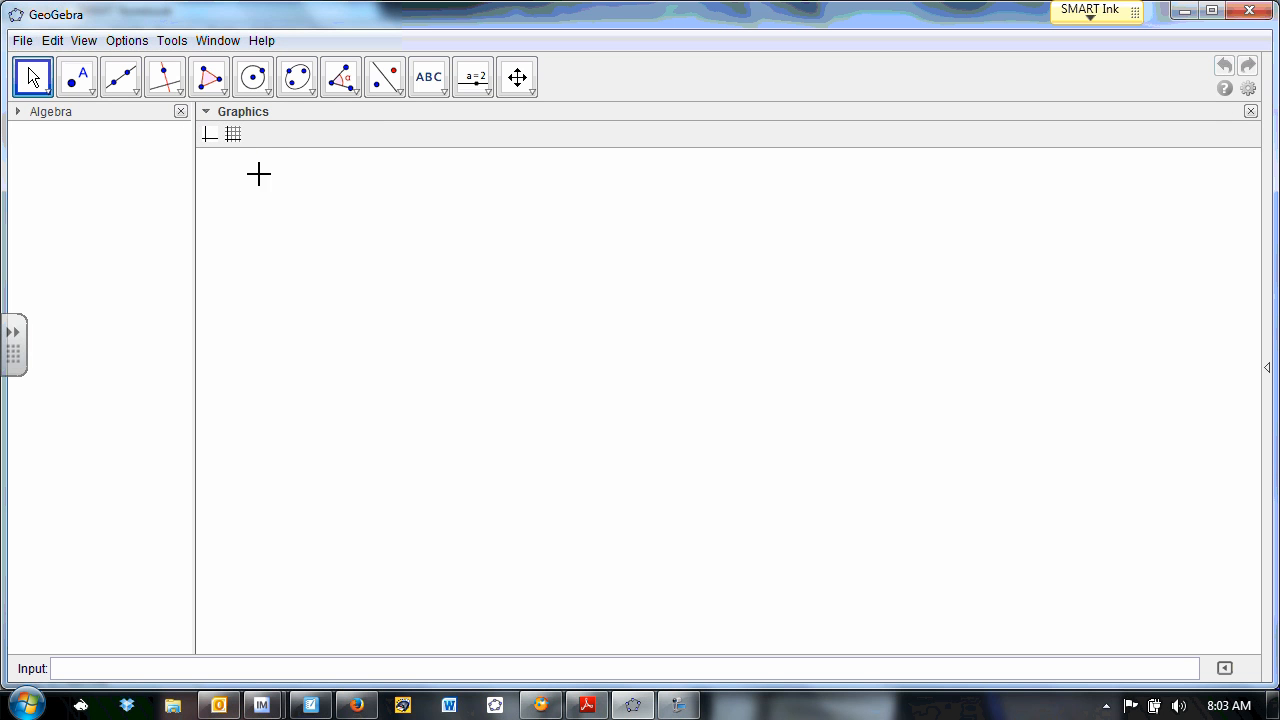
click(209, 138)
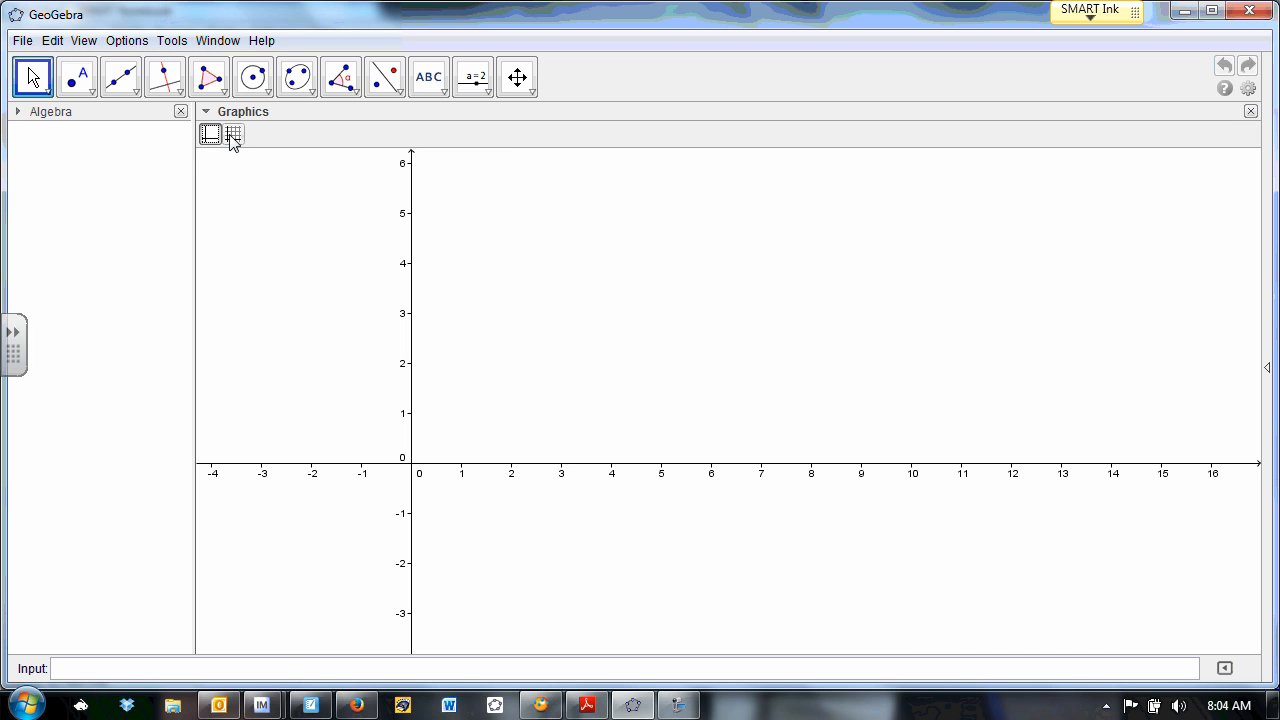
click(231, 136)
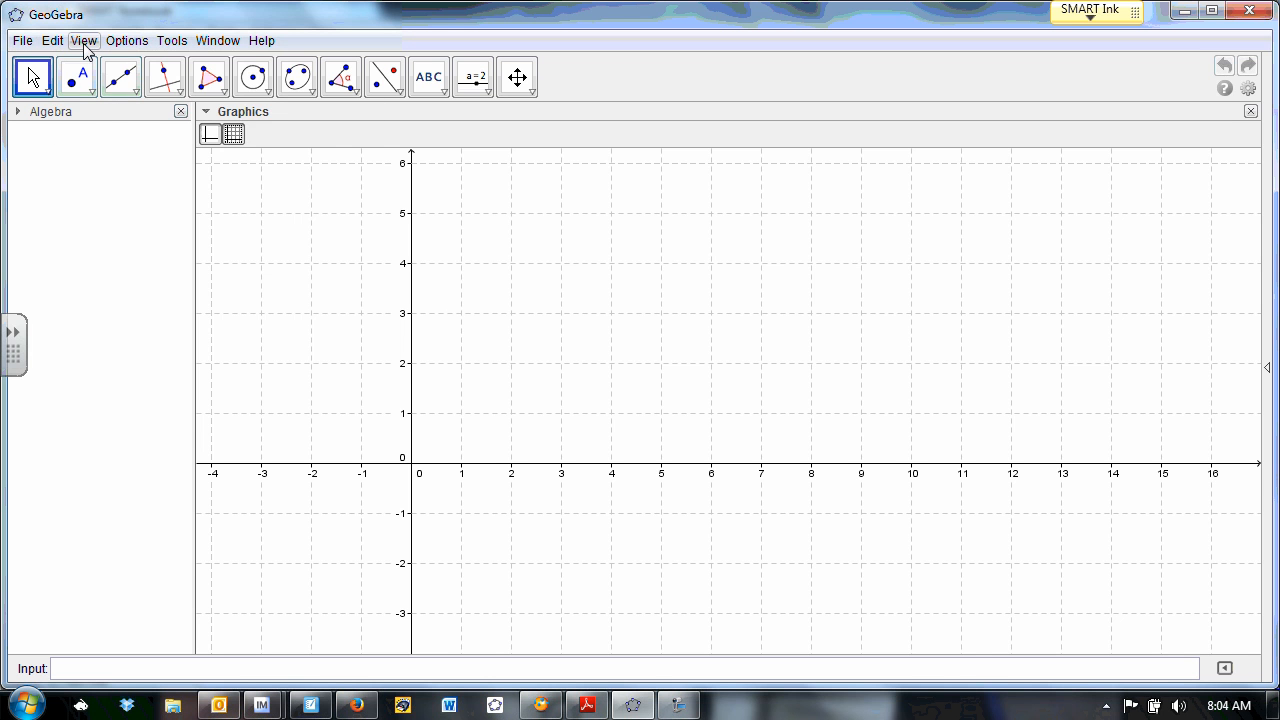
- Add the Spreadsheet view beside the Graphics view
click(84, 41)
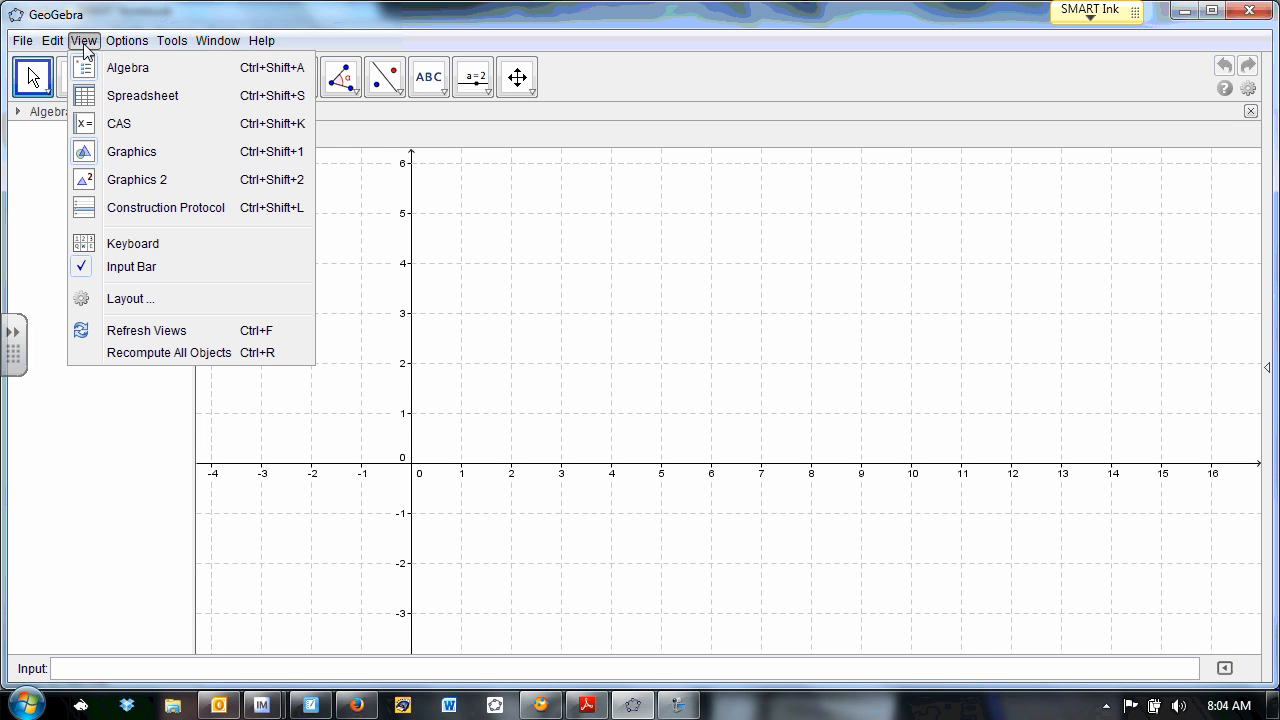
click(140, 96)
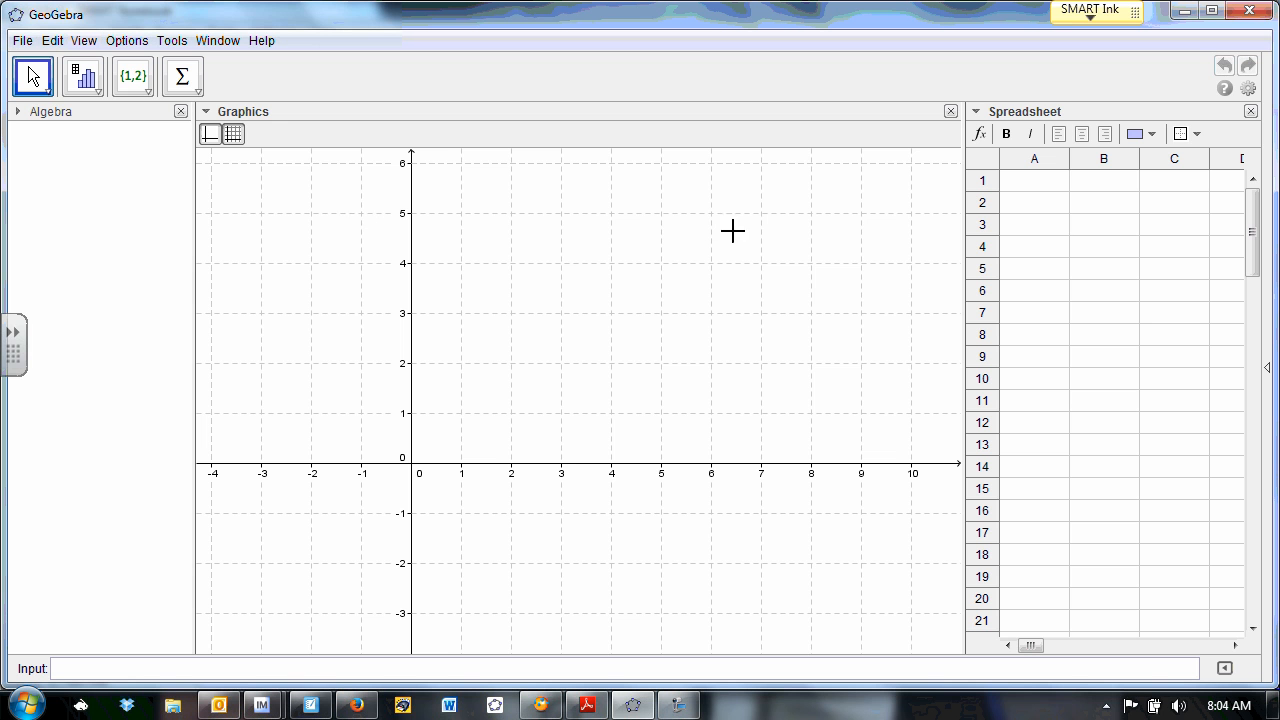
click(1027, 163)
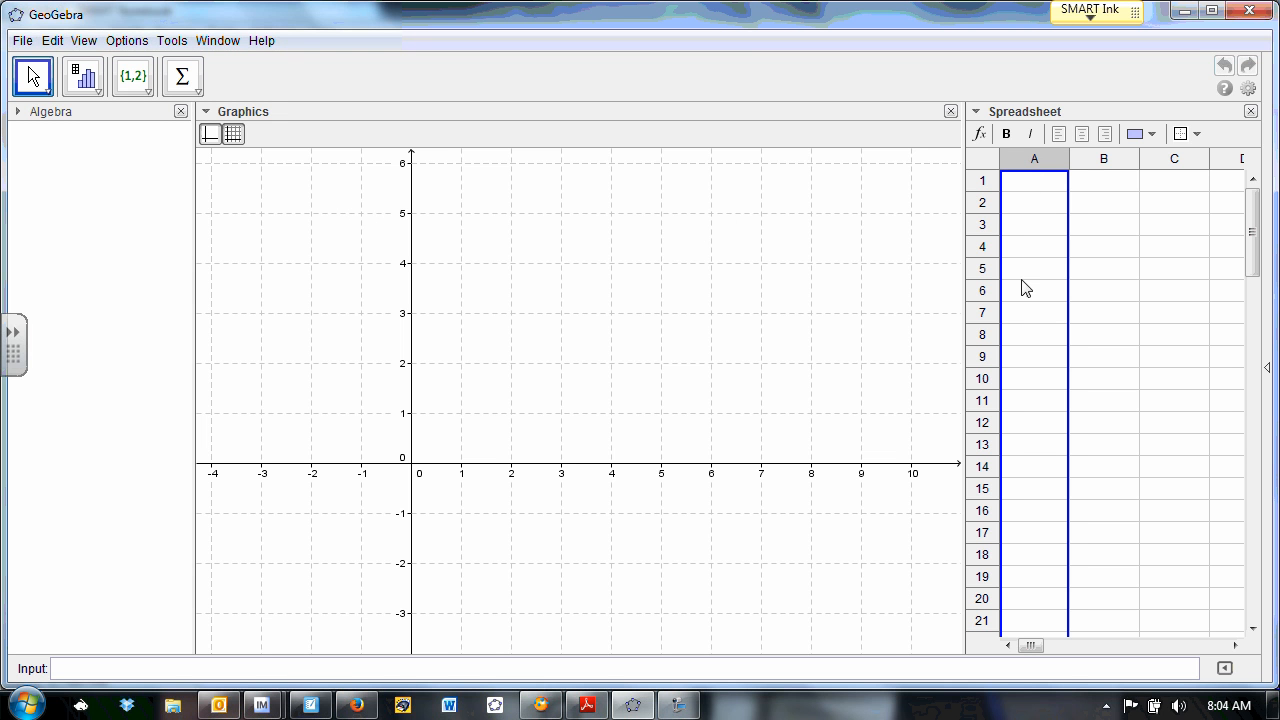
- Label cell A1 "time" and cell B1 "height", following the column headings on the data sheet
key(alt+Tab)
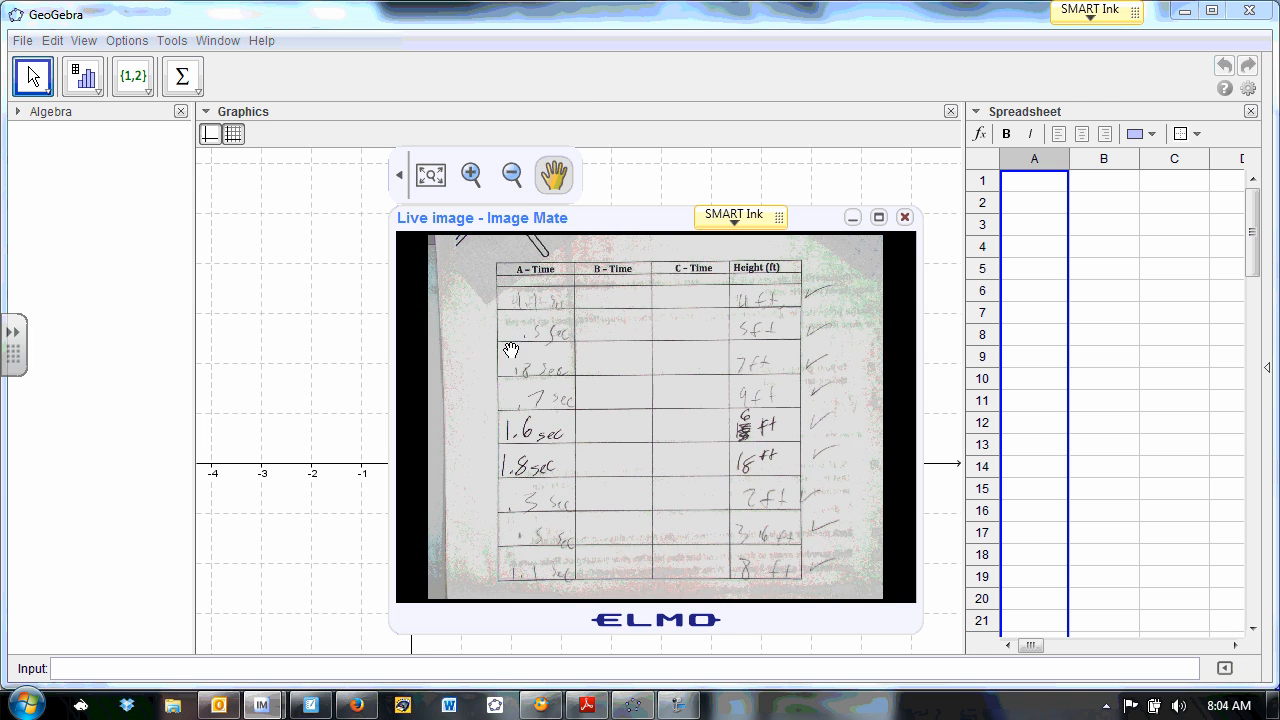
key(alt+Tab)
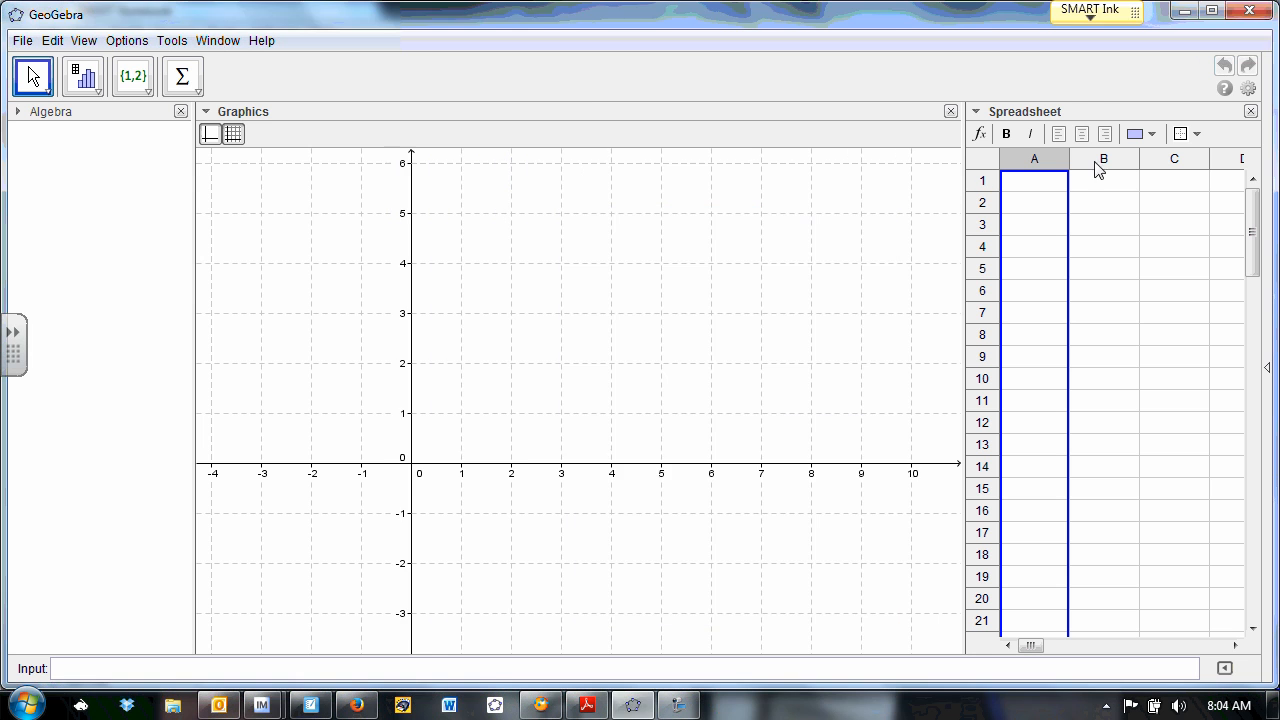
key(alt+Tab)
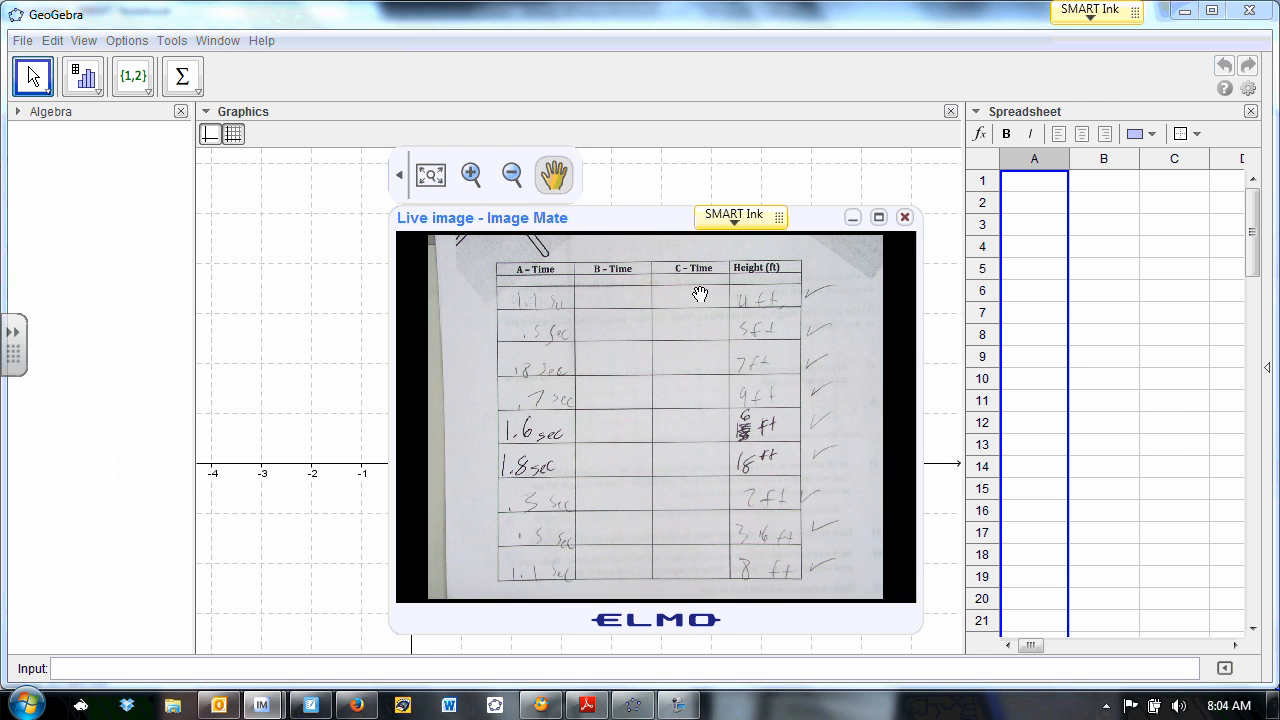
click(1035, 188)
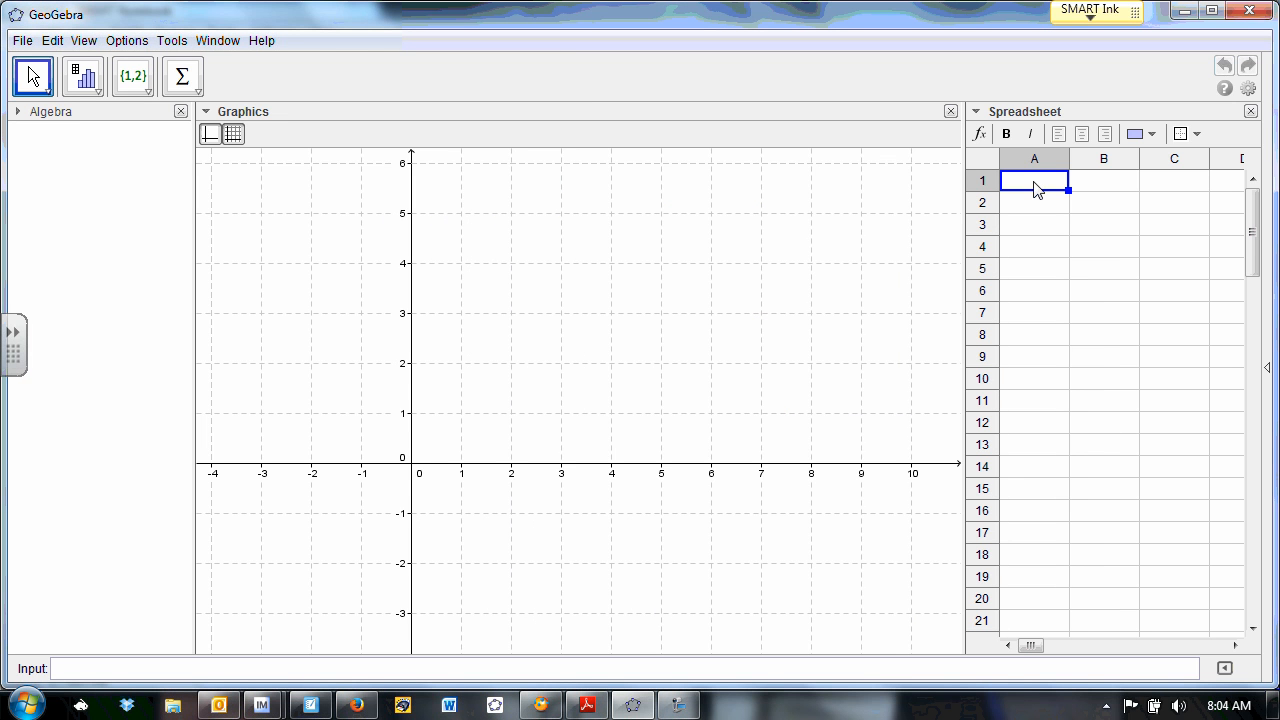
text(time)
click(1104, 186)
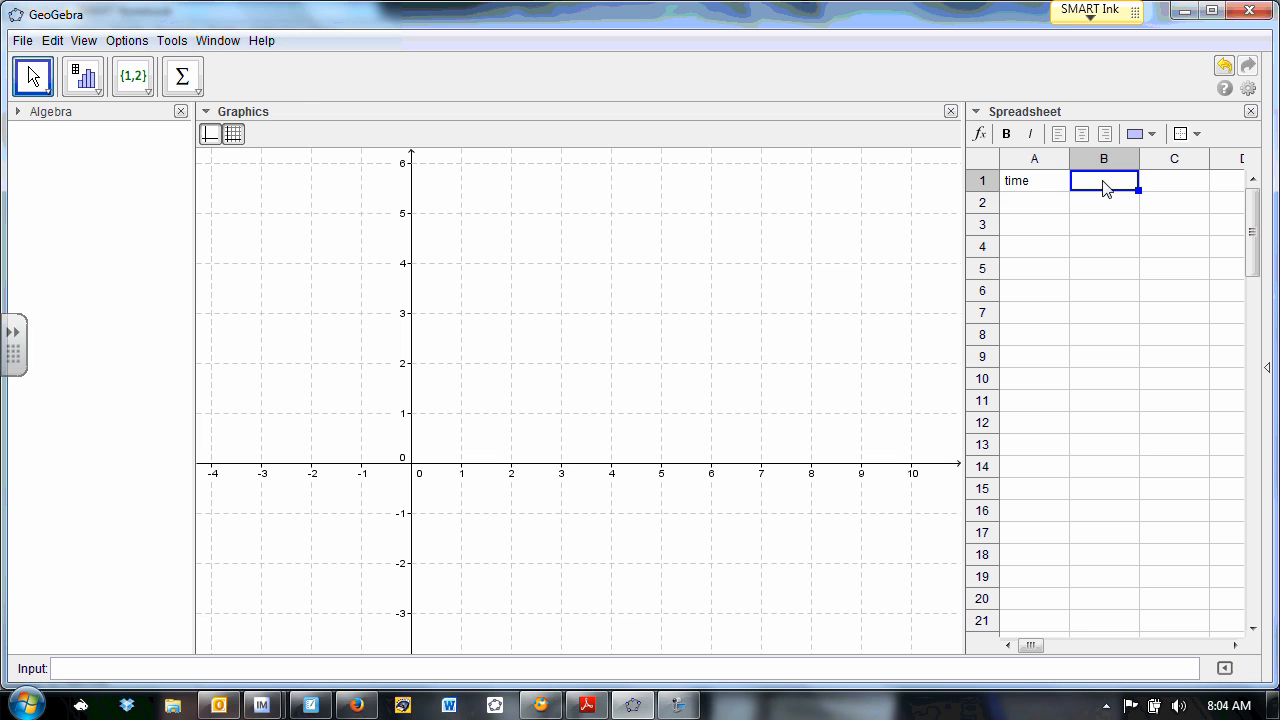
text(height)
- Enlarge the live data sheet to read the first time and enter 1.1 in cell A3
click(1030, 206)
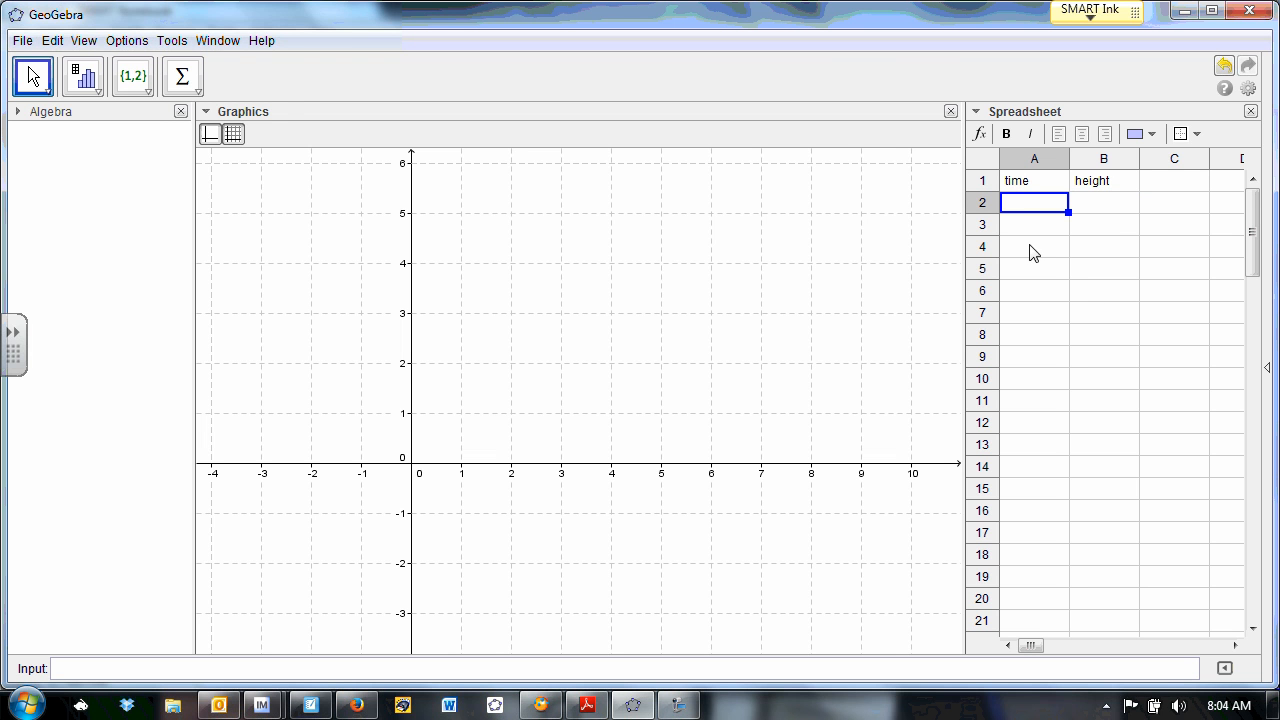
click(1030, 233)
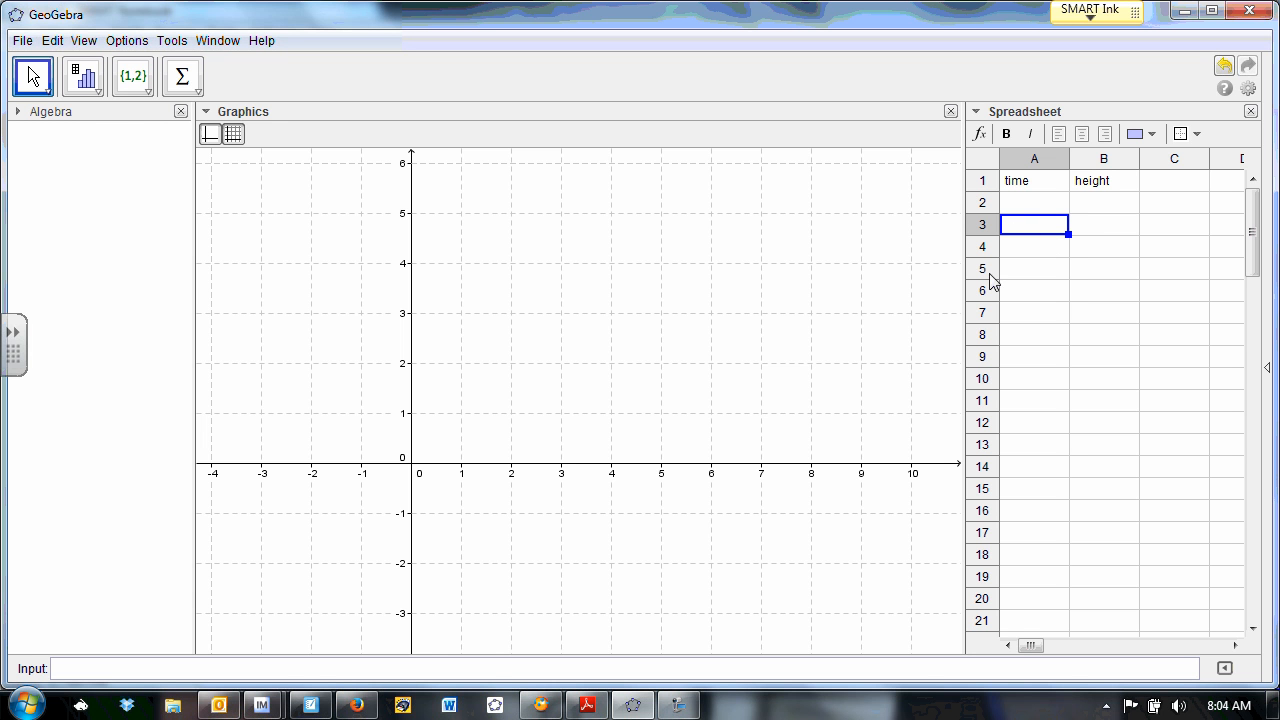
key(alt+Tab)
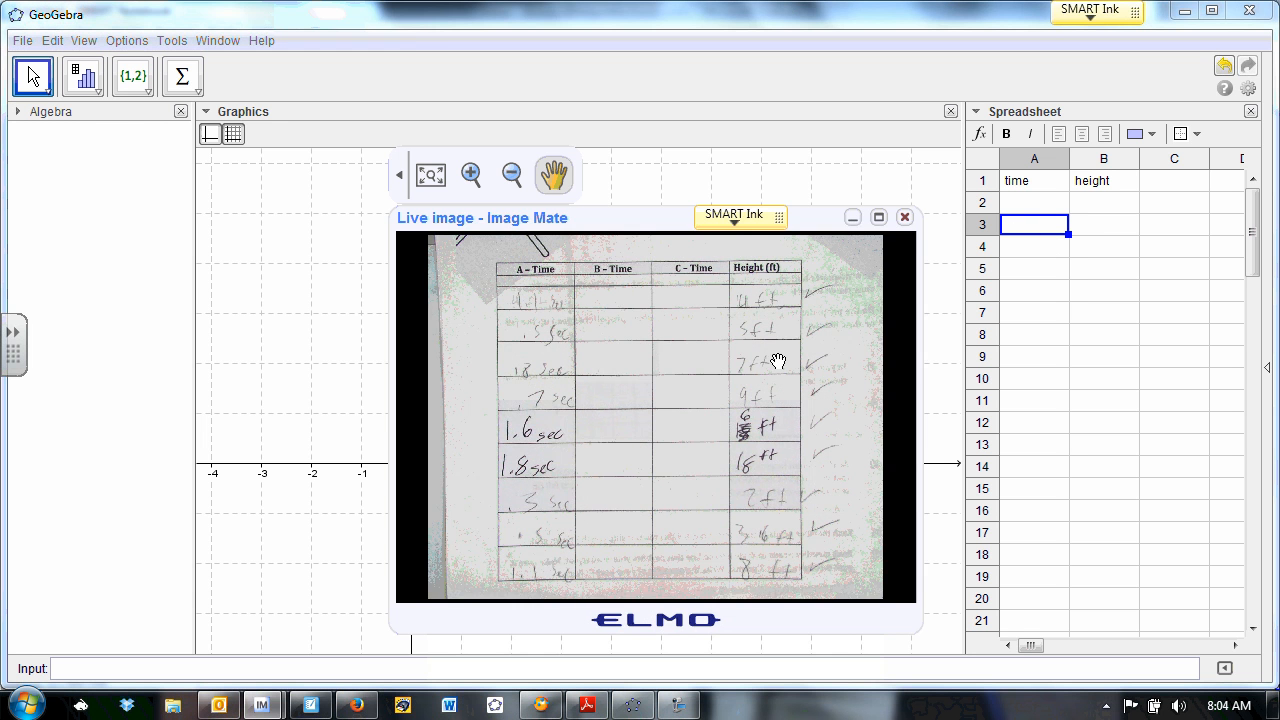
click(879, 218)
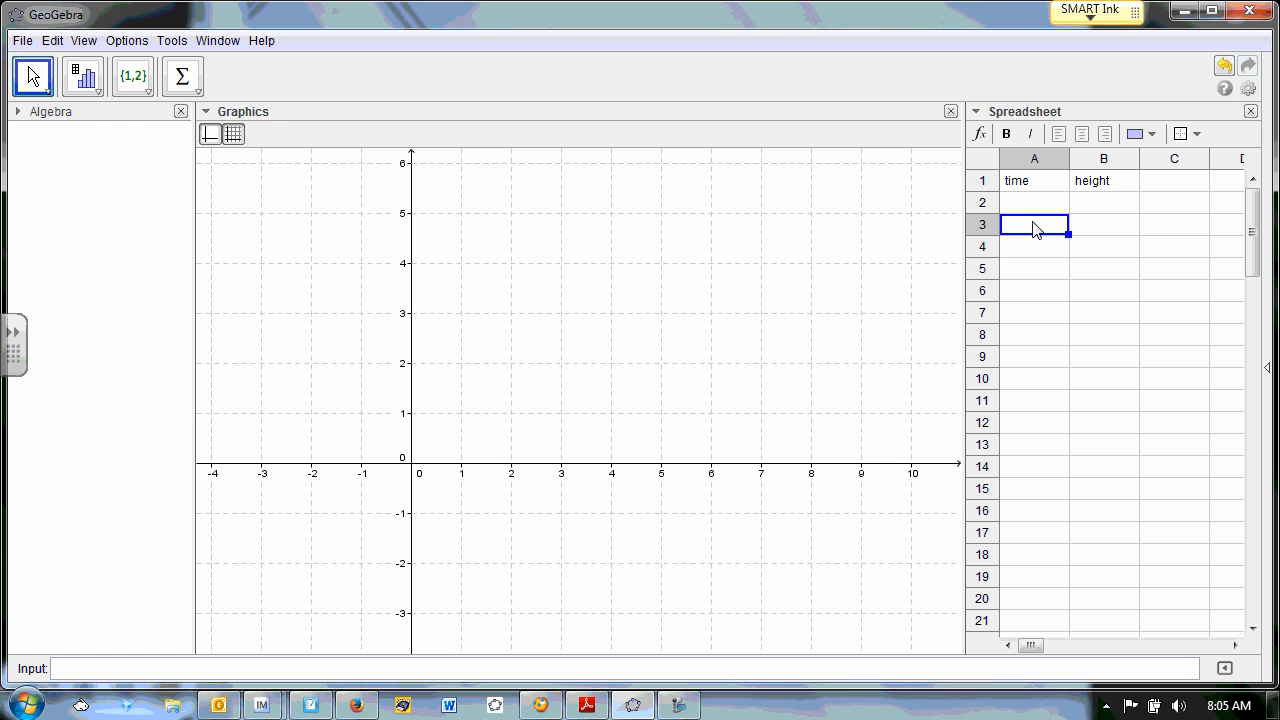
text(1.1)
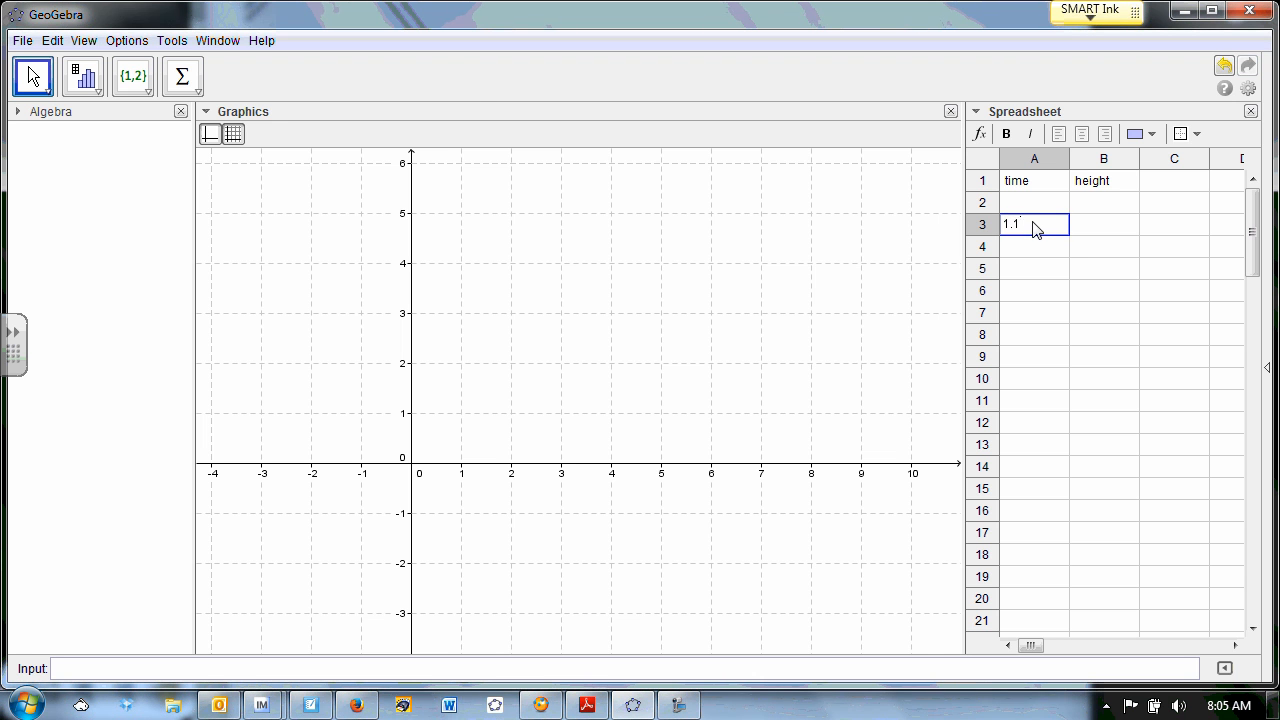
key(Return)
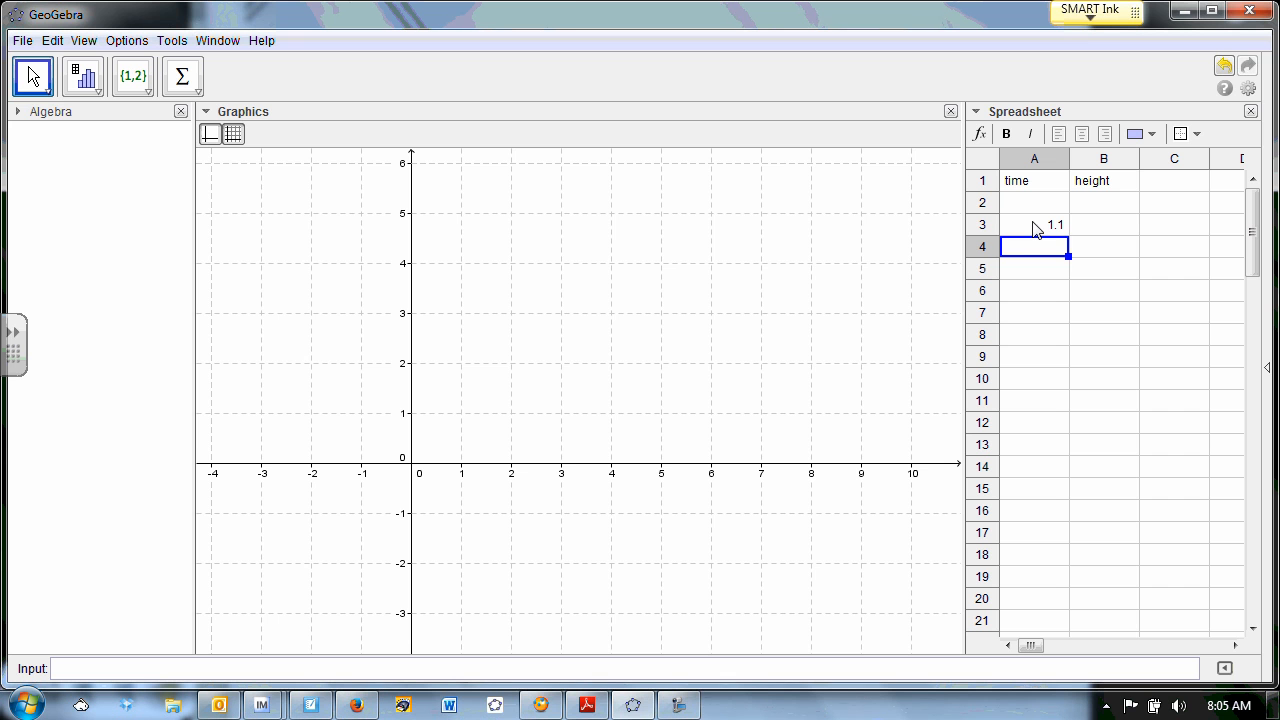
- Enter the second time, 0.5, in cell A4
text(.5)
click(1045, 209)
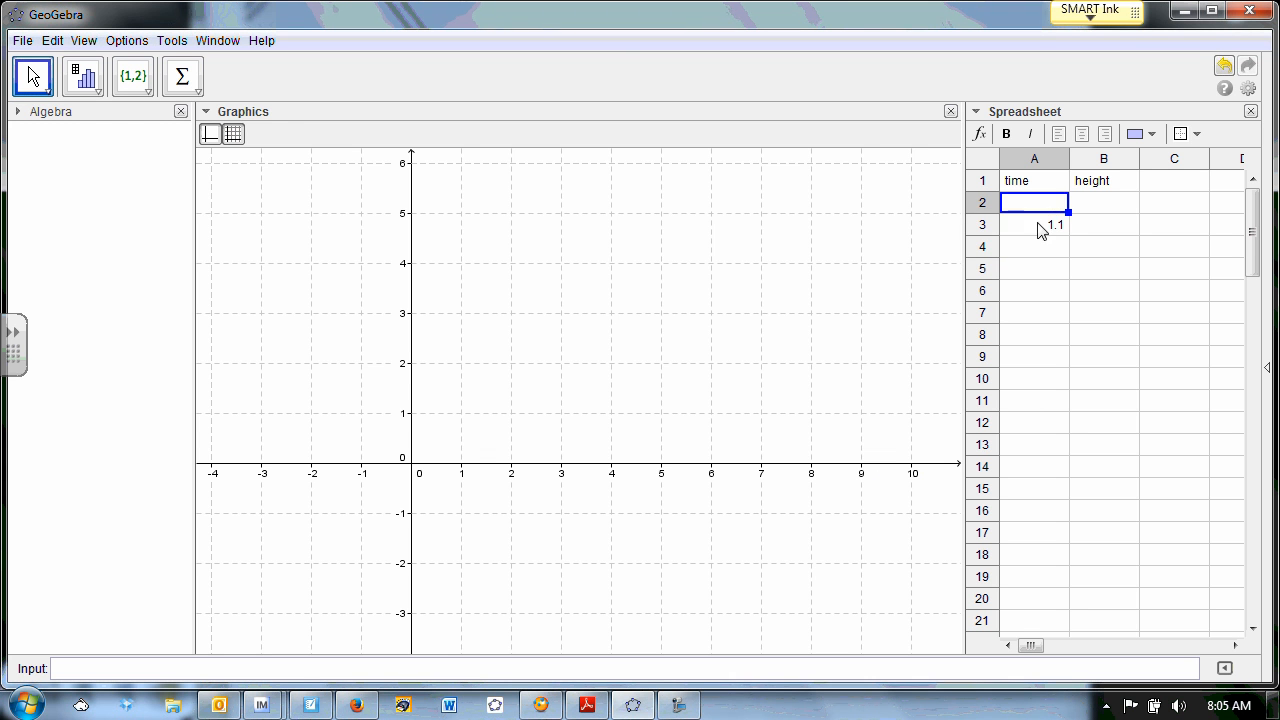
click(1041, 228)
click(1044, 250)
text(.5)
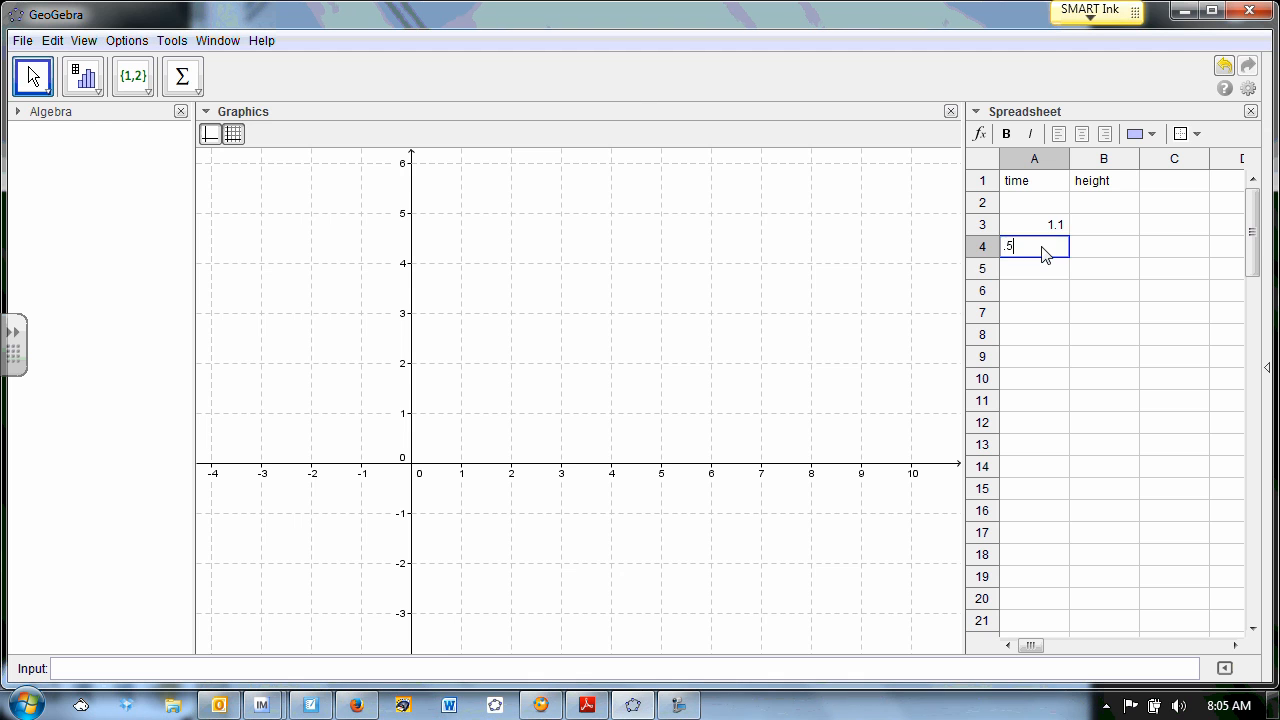
key(Return)
- Read the third and fourth times from the data sheet and enter 0.8 in A5 and 0.7 in A6
key(alt+Tab)
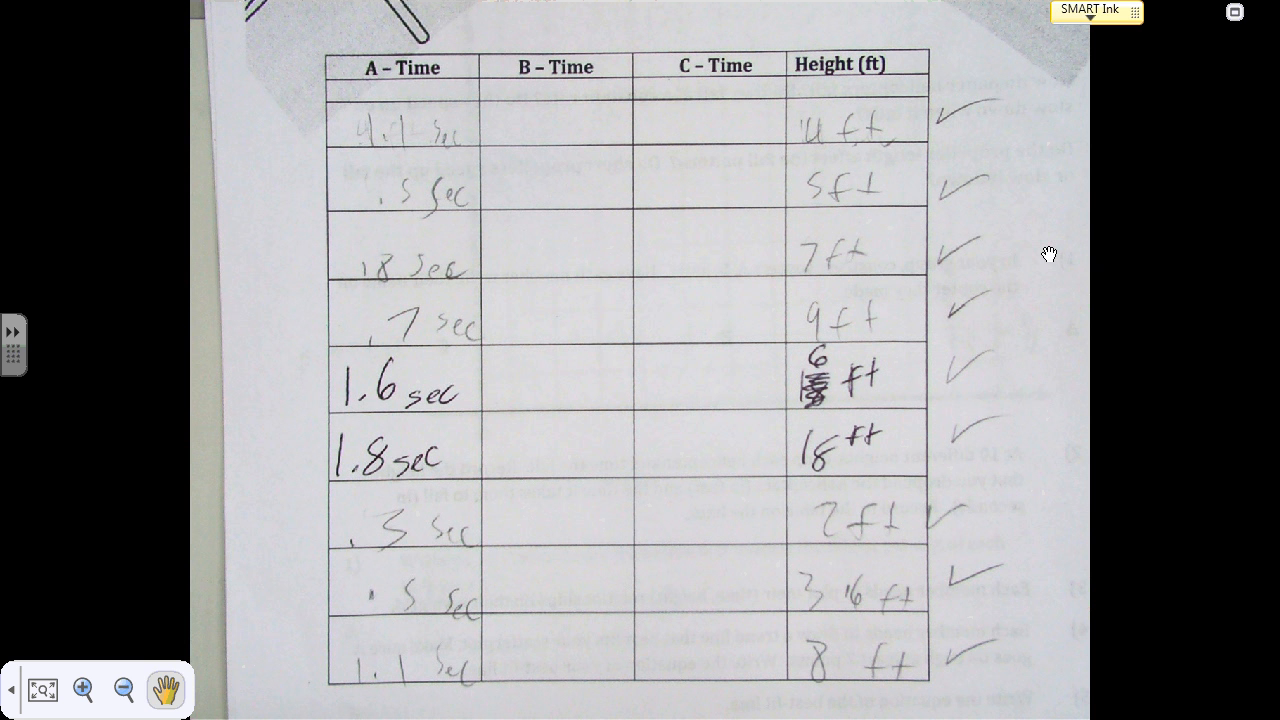
key(alt+Tab)
text(.5)
key(alt+Tab)
key(alt+Tab)
text(.7)
key(Return)
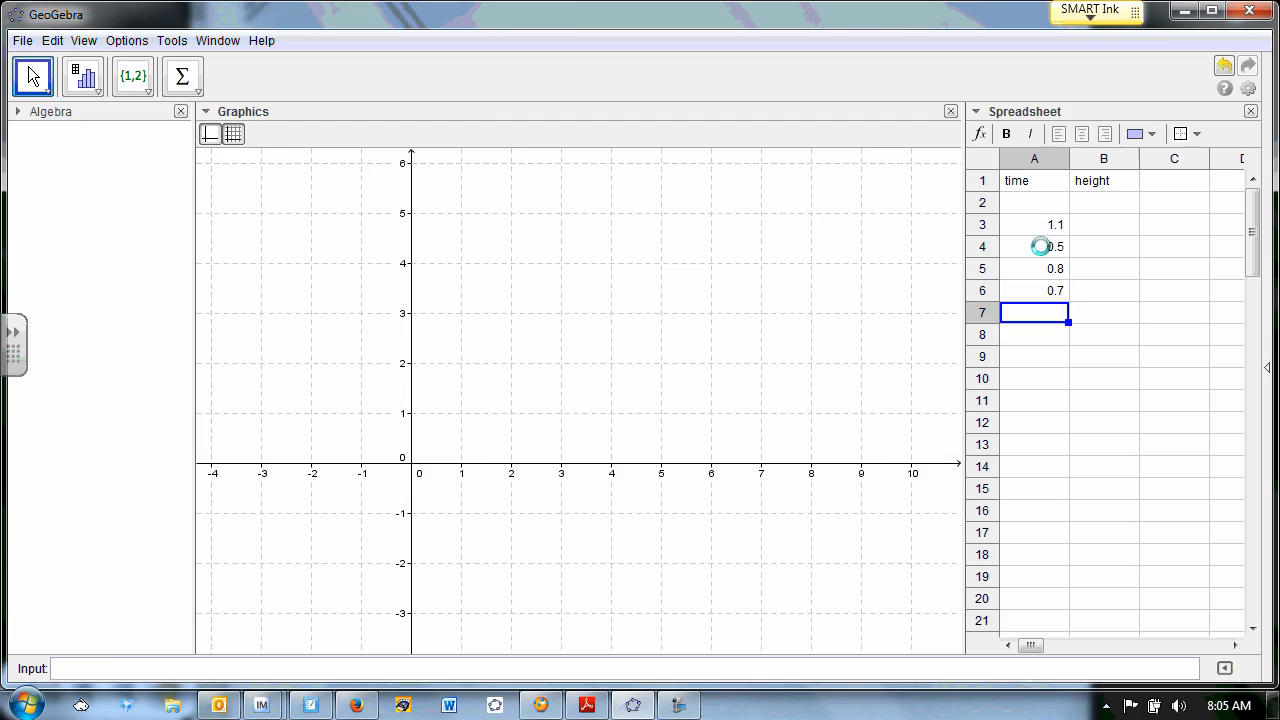
- Copy the fifth and sixth times from the data sheet, entering 1.6 in A7 and 1.8 in A8
key(alt+Tab)
key(alt+Tab)
text(1.6)
key(Return)
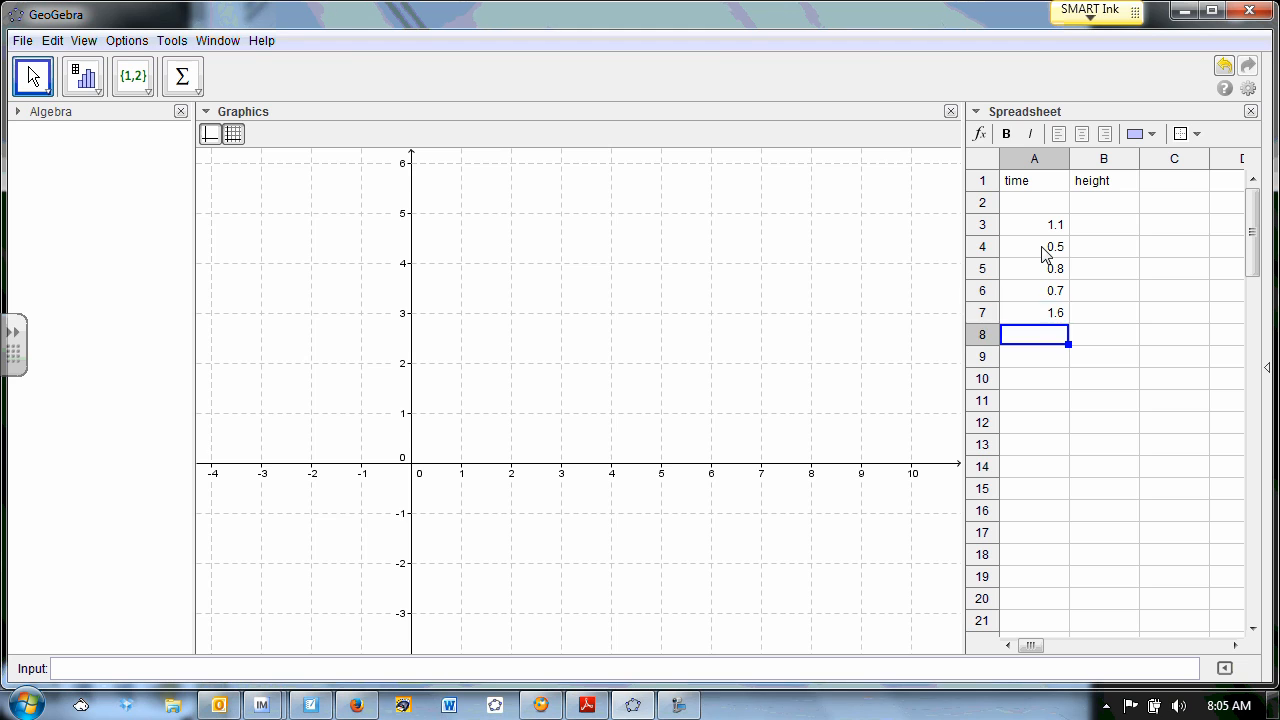
key(alt+Tab)
key(alt+Tab)
text(1.8)
key(Return)
key(alt+Tab)
key(alt+Tab)
text(.)
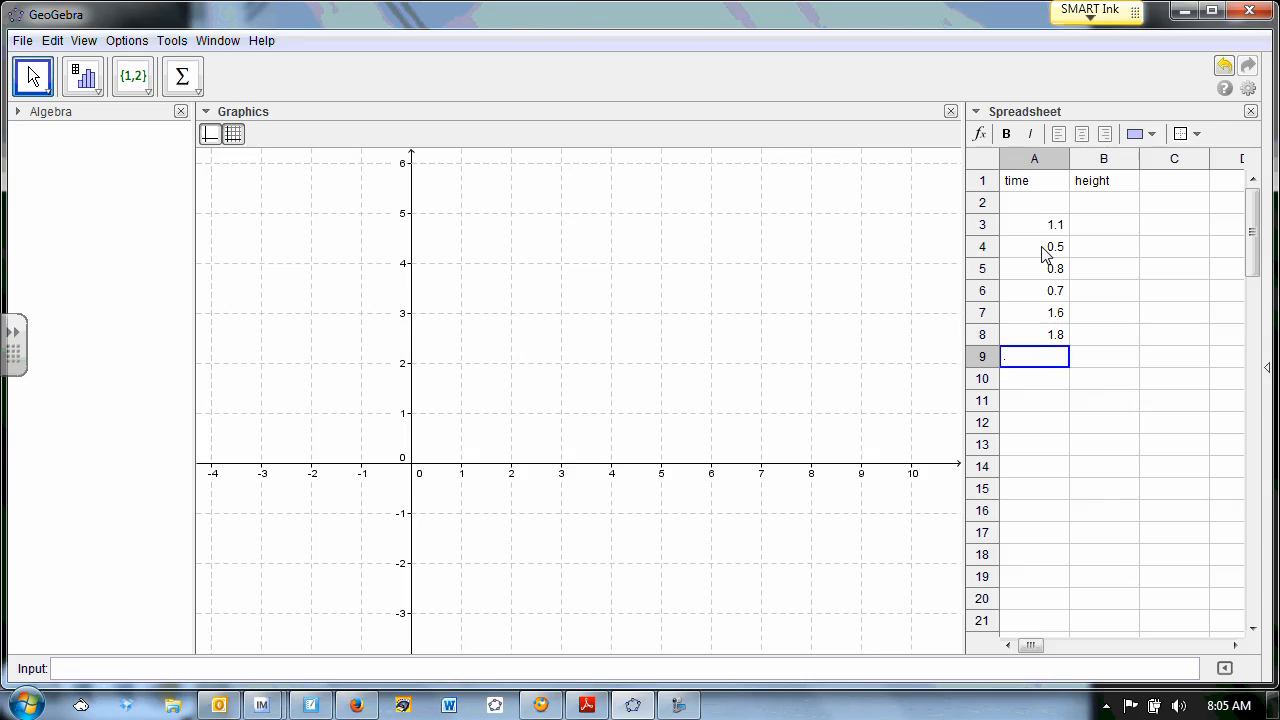
key(Escape)
- Recheck the seventh time on the data sheet and enter 0.3 in cell A9
key(alt+Tab)
key(alt+Tab)
key(alt+Tab)
key(alt+Tab)
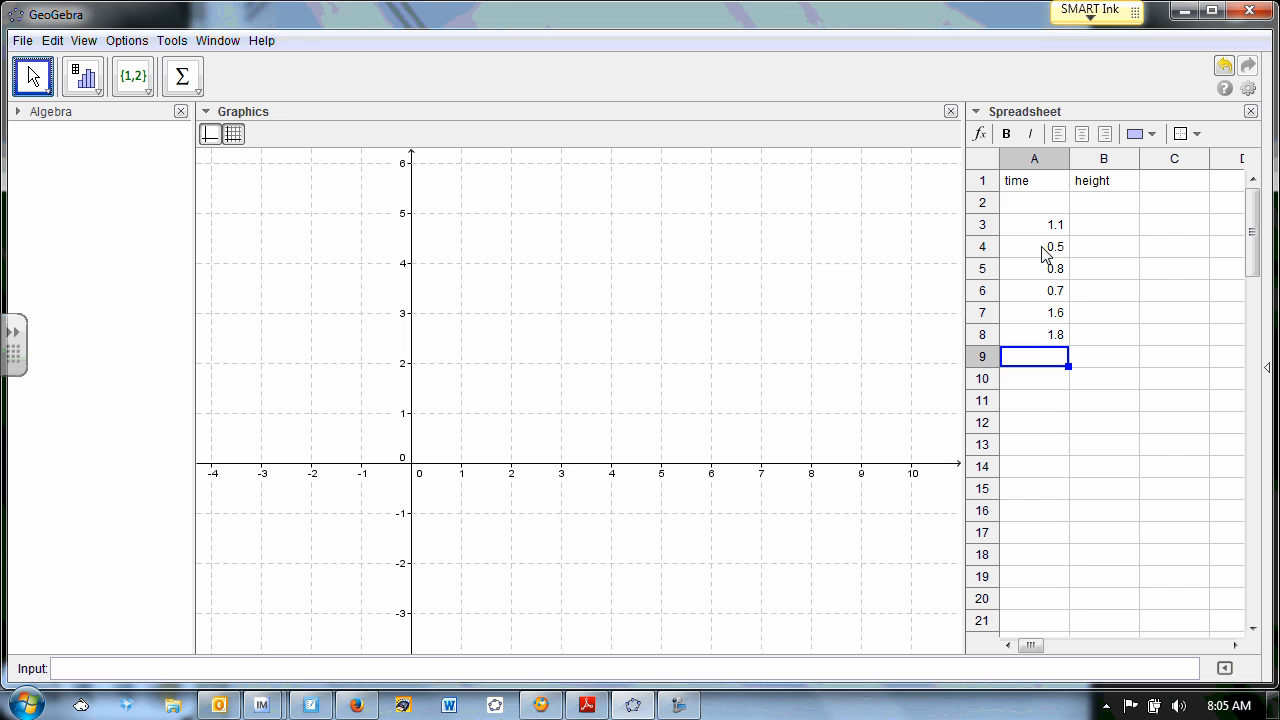
click(1038, 360)
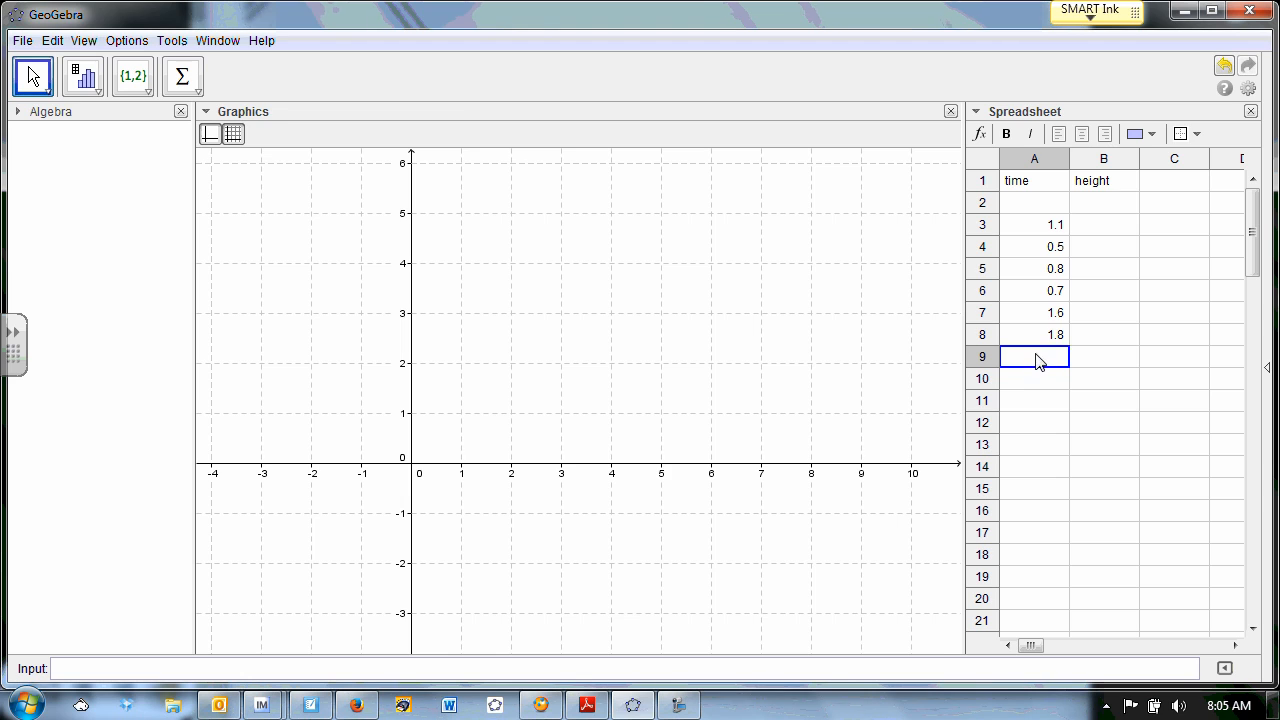
key(alt+Tab)
key(alt+Tab)
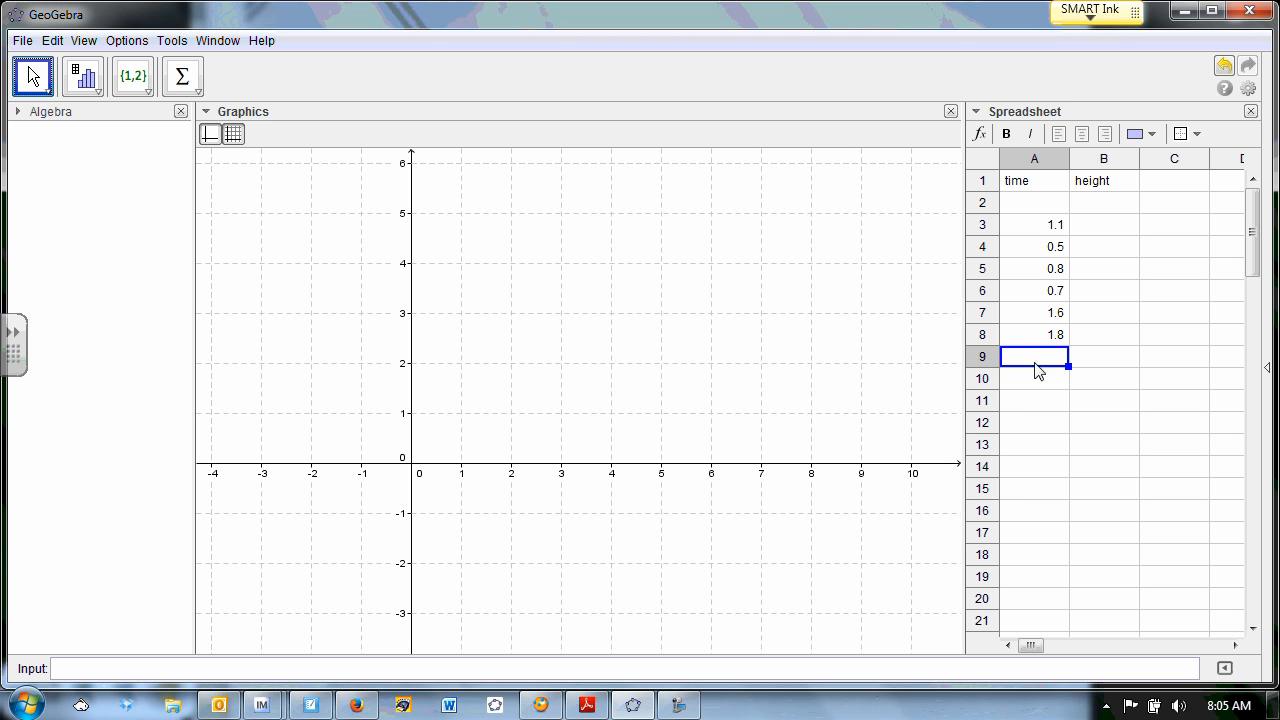
key(Up)
click(1043, 360)
text(.3)
key(Return)
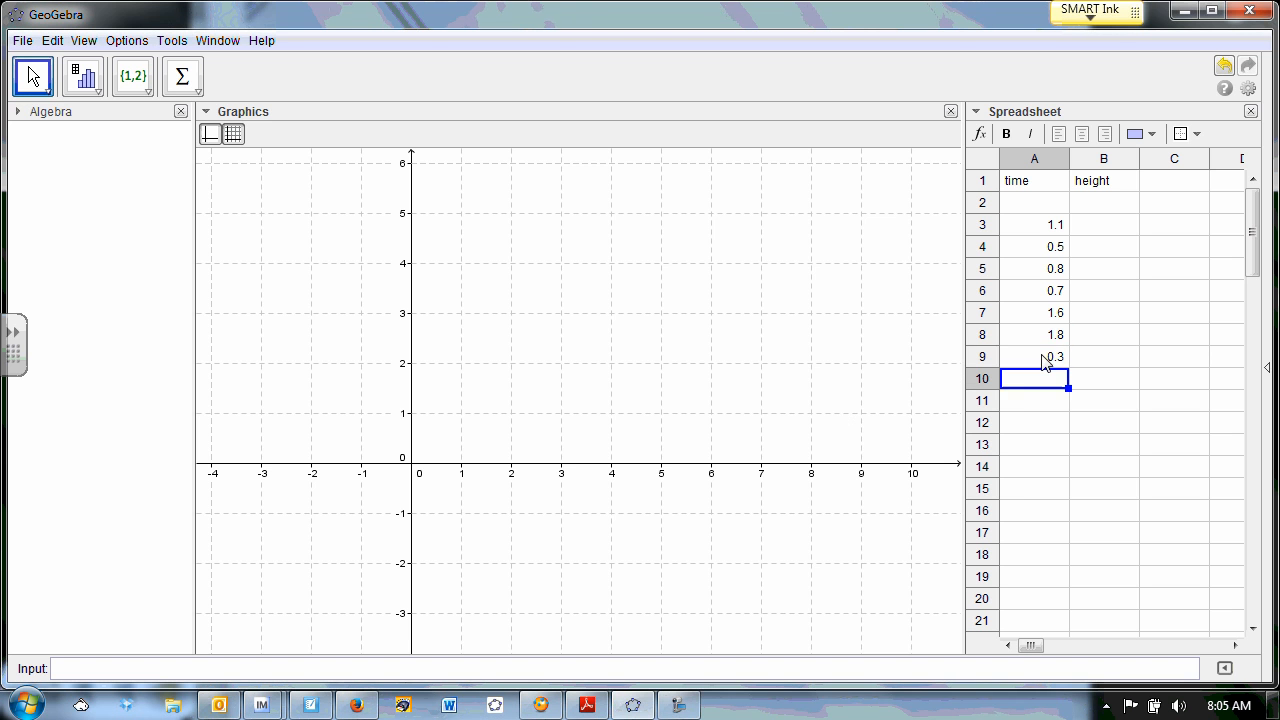
- Complete the time column from the data sheet with 0.5 in A10 and 1.1 in A11
key(alt+Tab)
key(alt+Tab)
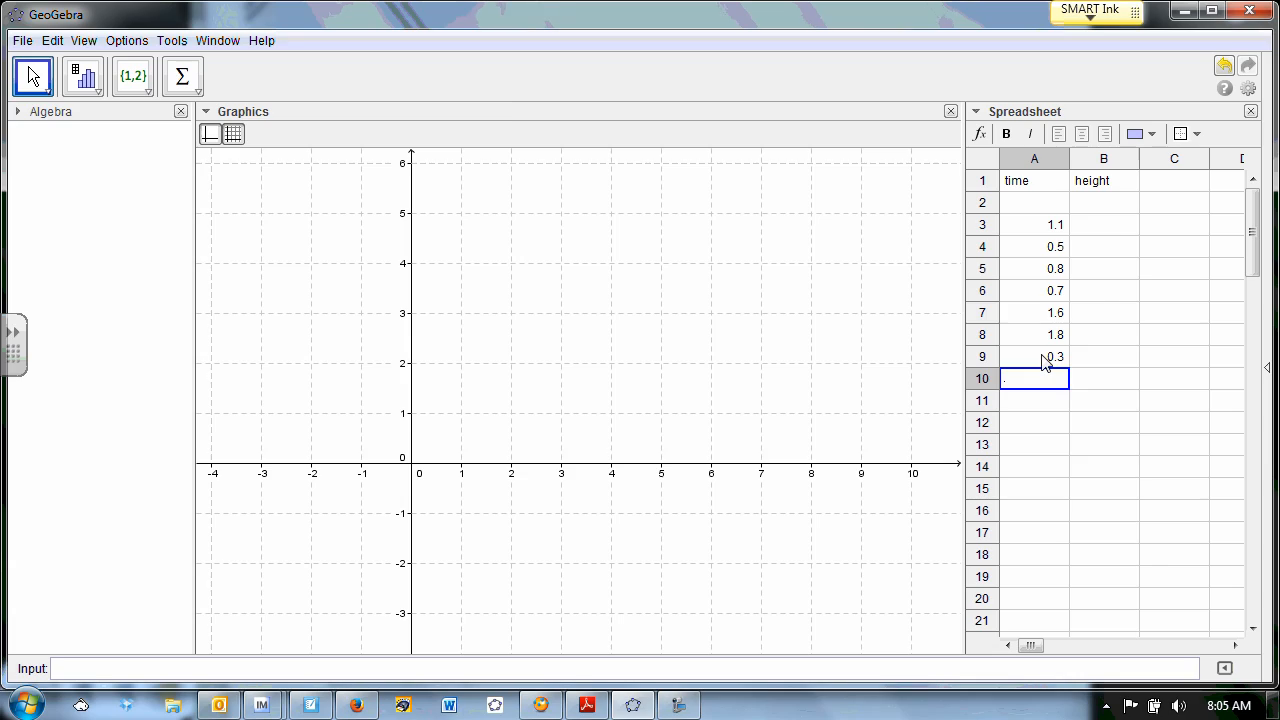
text(.5)
key(Return)
key(alt+Tab)
key(alt+Tab)
text(1.1)
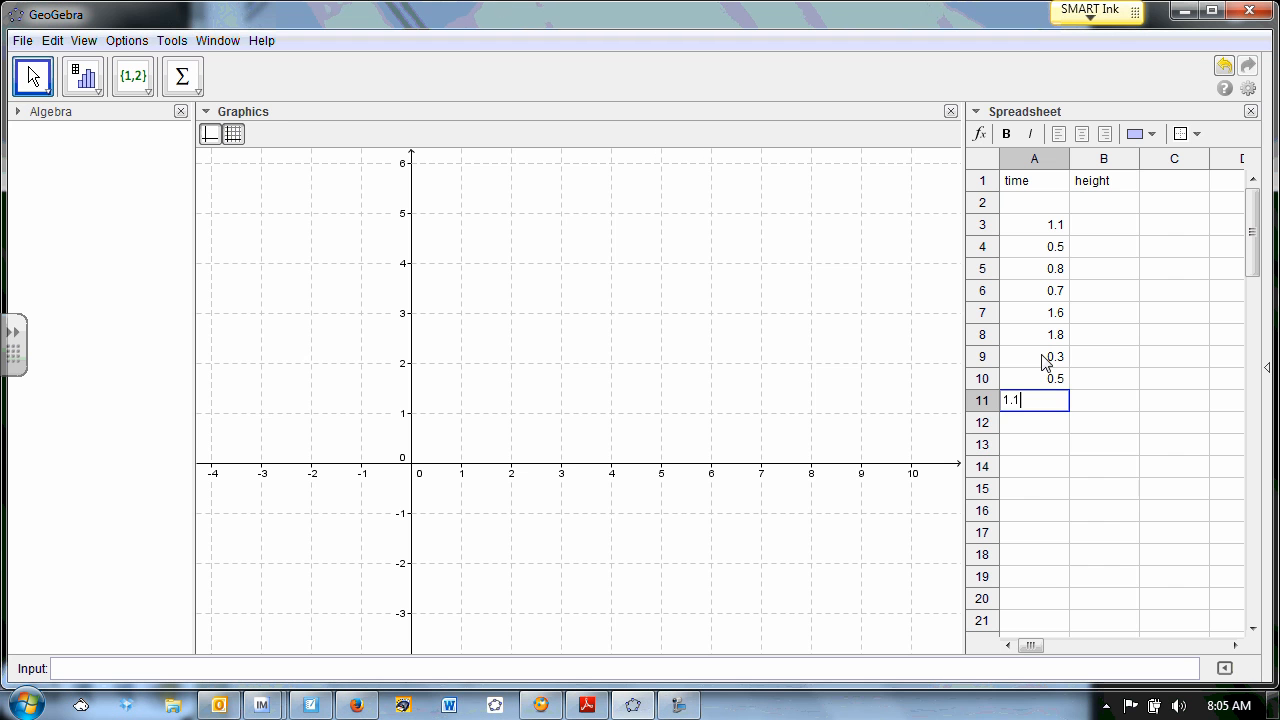
key(Return)
- Start the height column by reading the first height from the data sheet and entering 4 in B3
click(1104, 226)
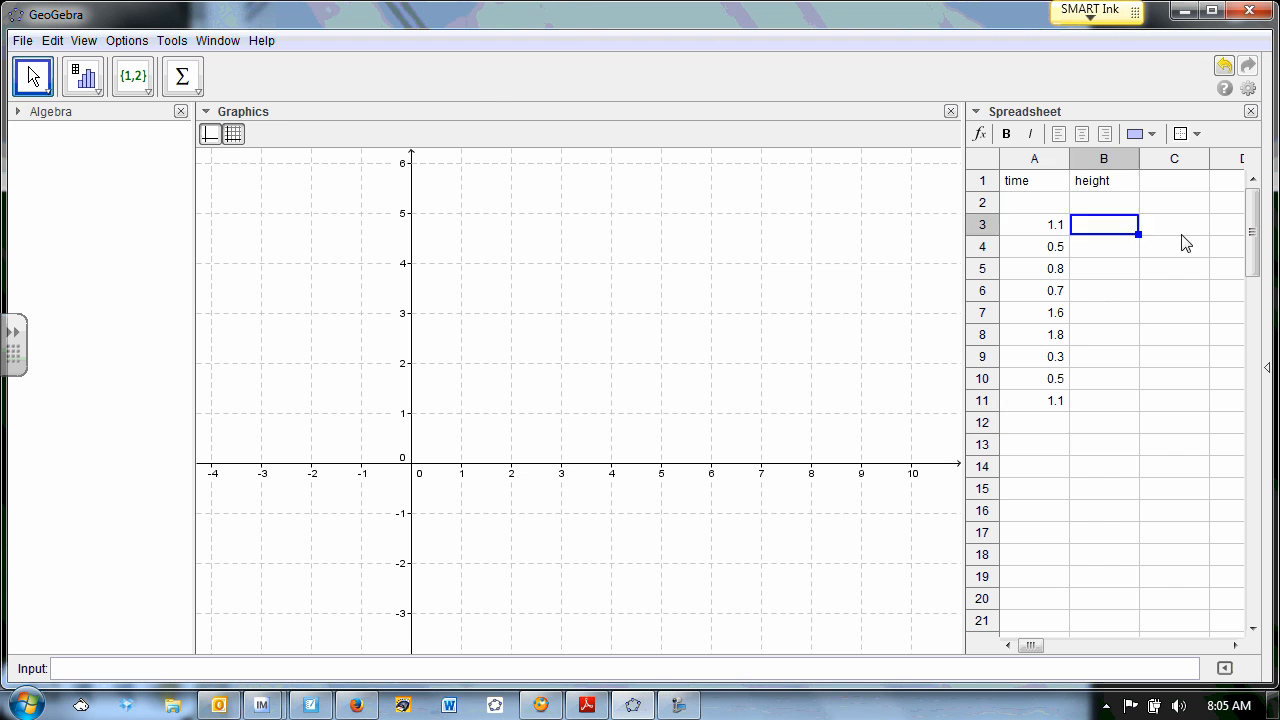
key(alt+Tab)
key(alt+Tab)
text(4)
key(Return)
- Read the second to fourth heights from the data sheet and enter 5, 7 and 9 in B4 to B6
key(alt+Tab)
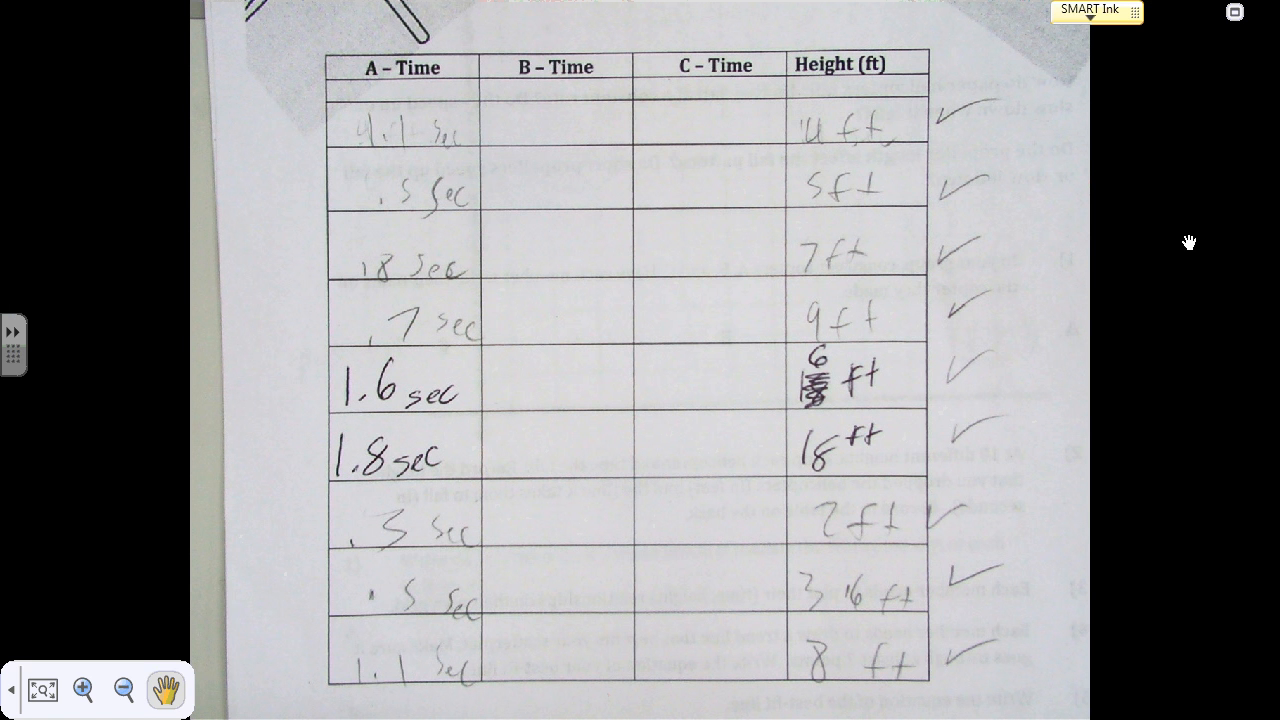
key(alt+Tab)
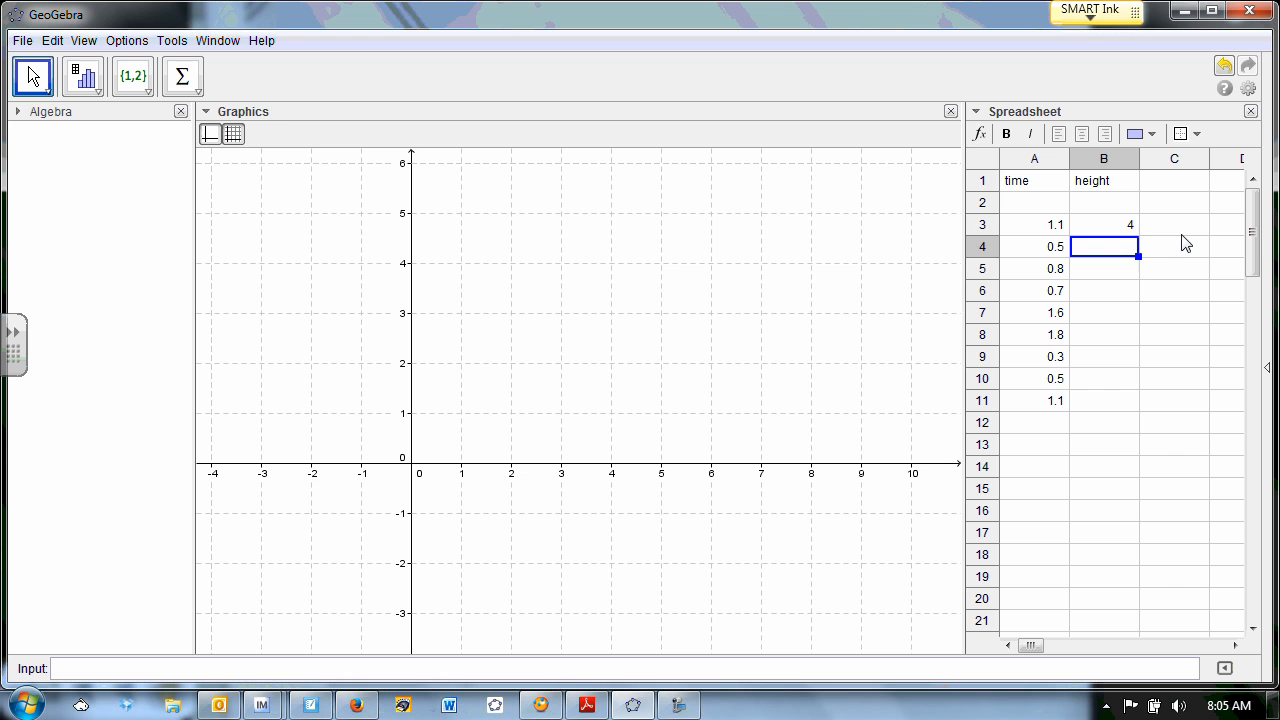
text(5)
key(Return)
text(7)
key(Return)
text(9)
key(Return)
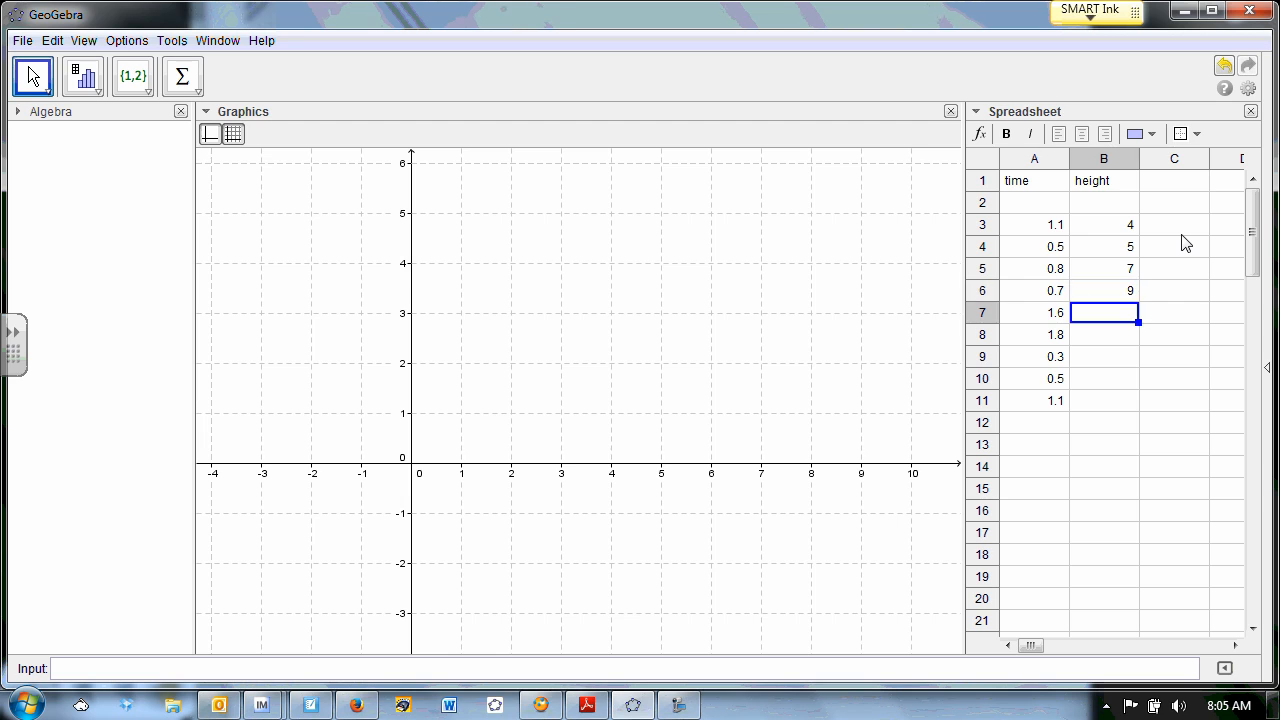
- Copy the fifth and sixth heights from the data sheet, entering 6 in B7 and 18 in B8
key(alt+Tab)
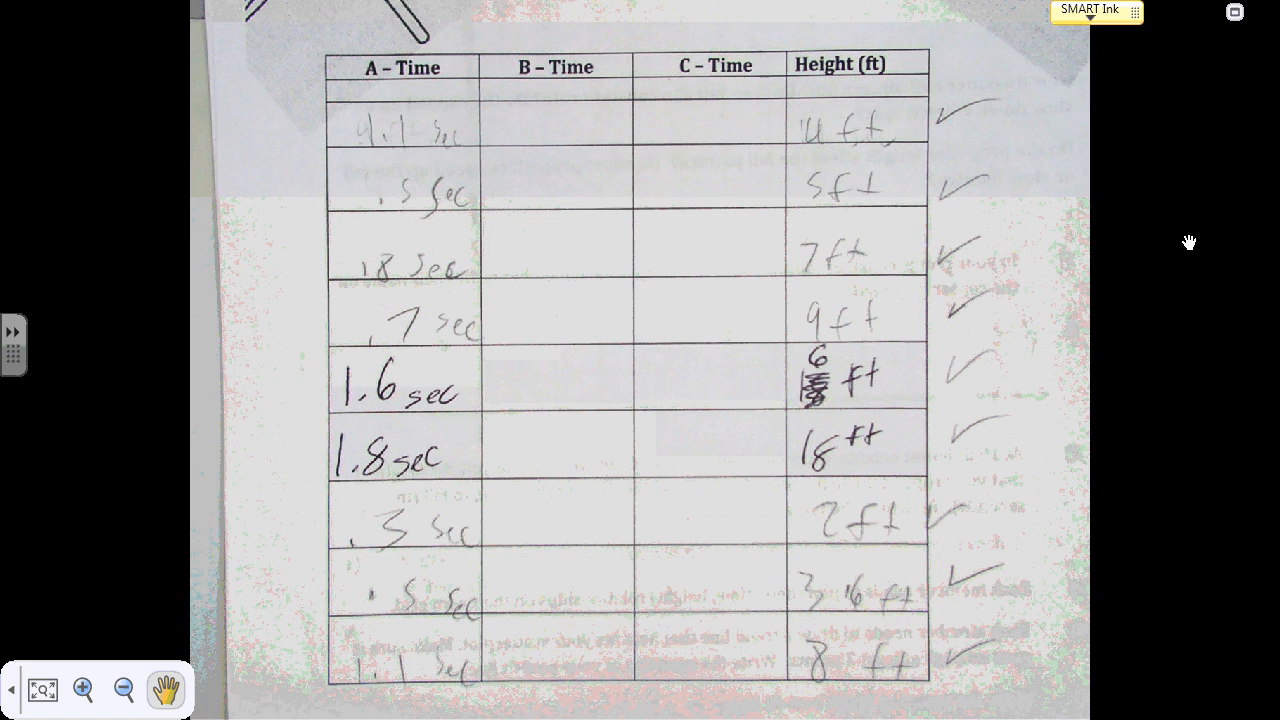
key(alt+Tab)
text(6)
key(Return)
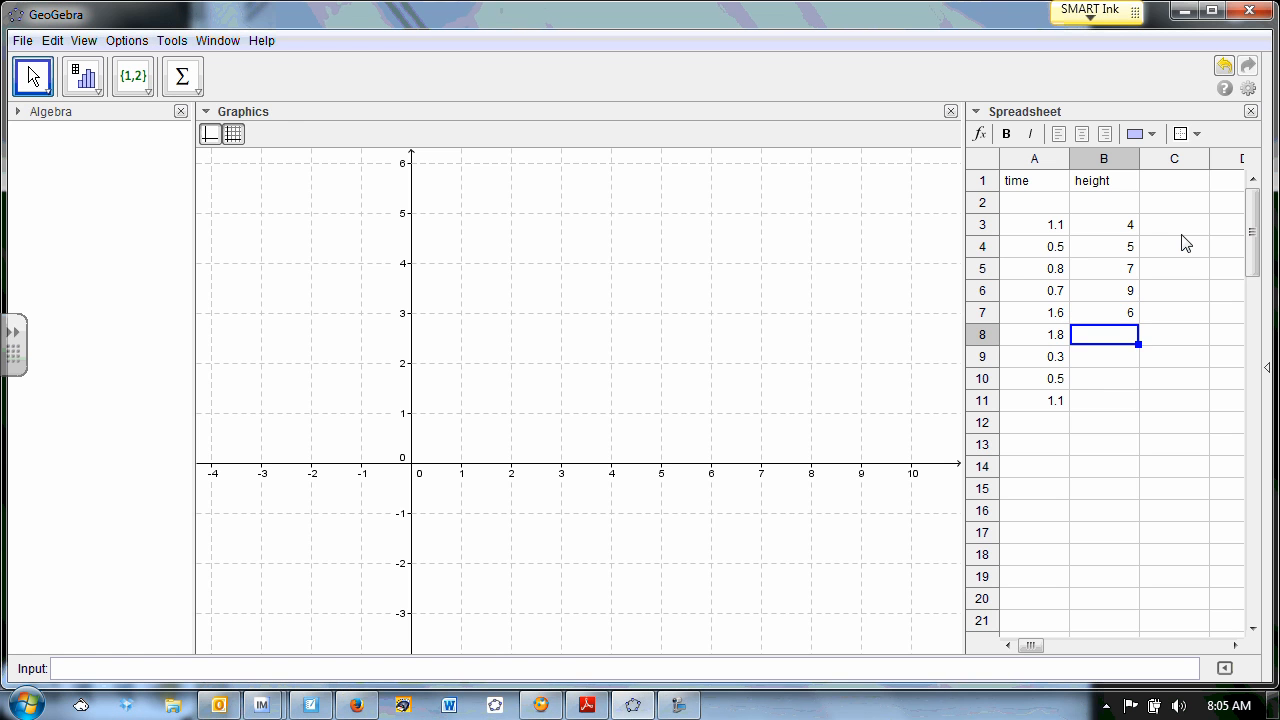
text(18)
key(Return)
- Check the data sheet for the seventh and eighth heights and enter 2 in B9 and 3.6 in B10
key(alt+Tab)
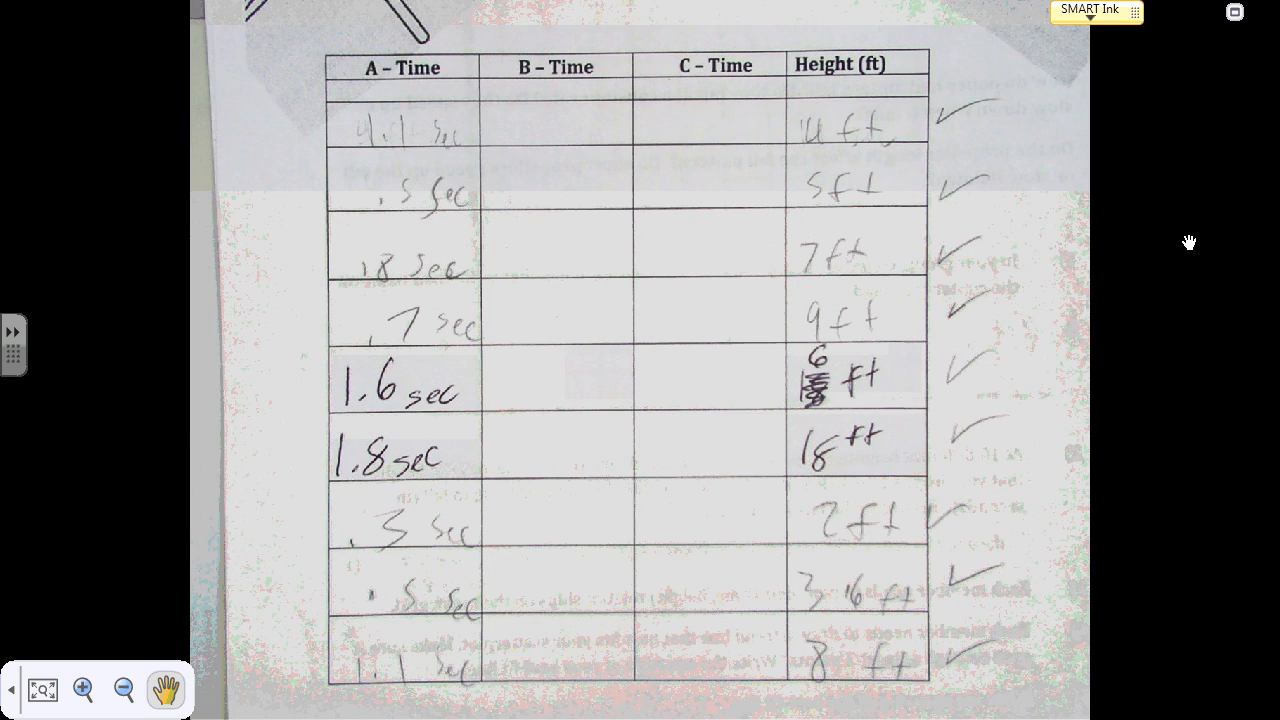
key(alt+Tab)
text(2)
key(Return)
text(3)
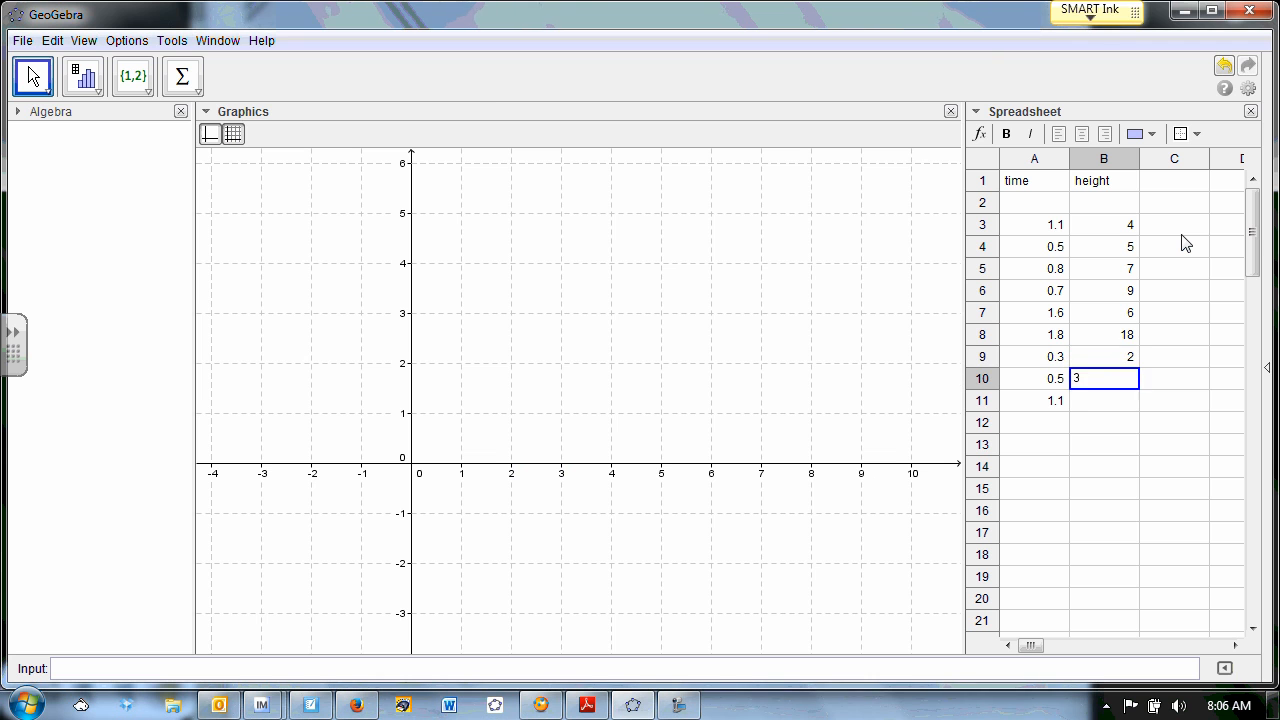
text(.6)
key(Return)
- Complete the height column from the data sheet with 8 in B11 and dismiss the e-mail notification
key(alt+Tab)
key(alt+Tab)
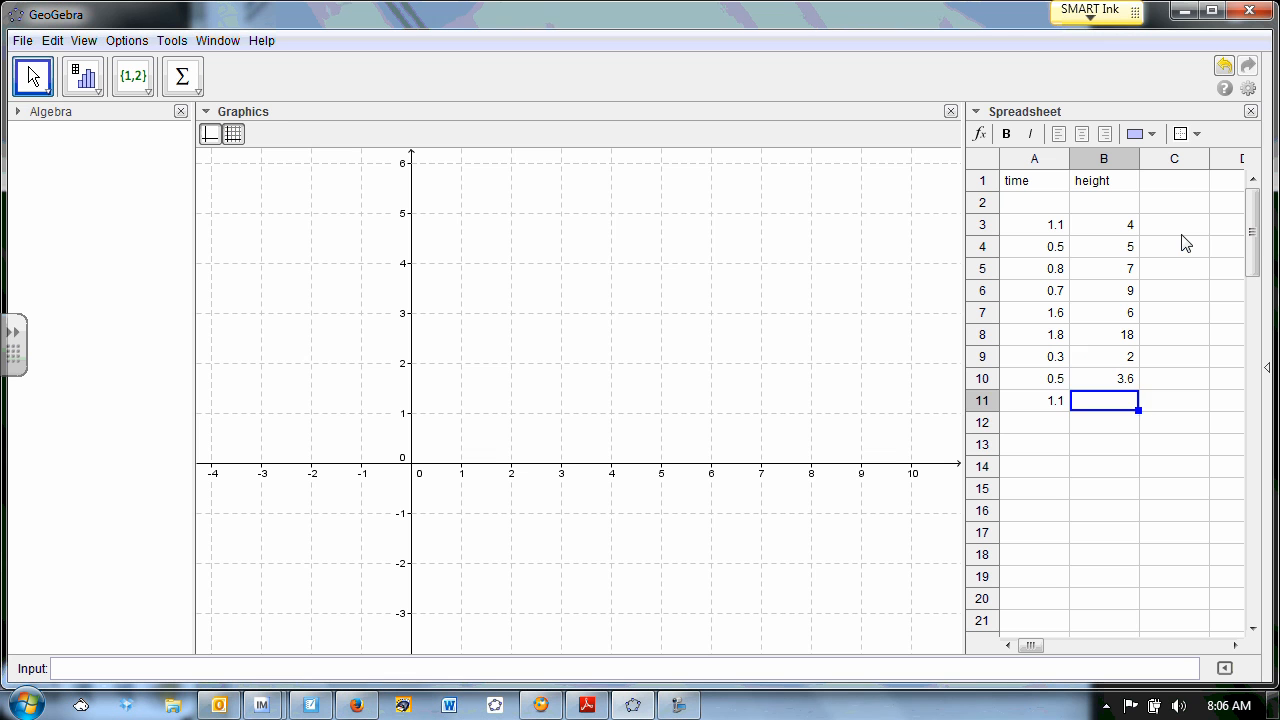
text(8)
key(Return)
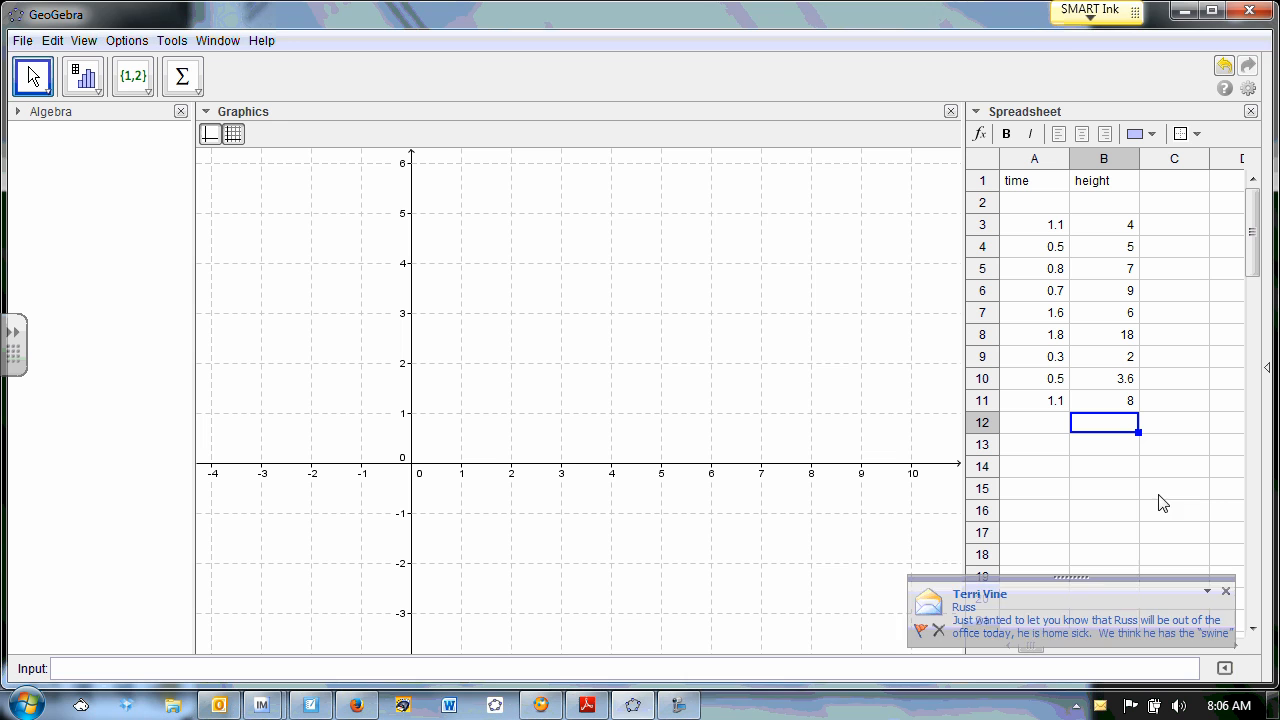
click(1225, 592)
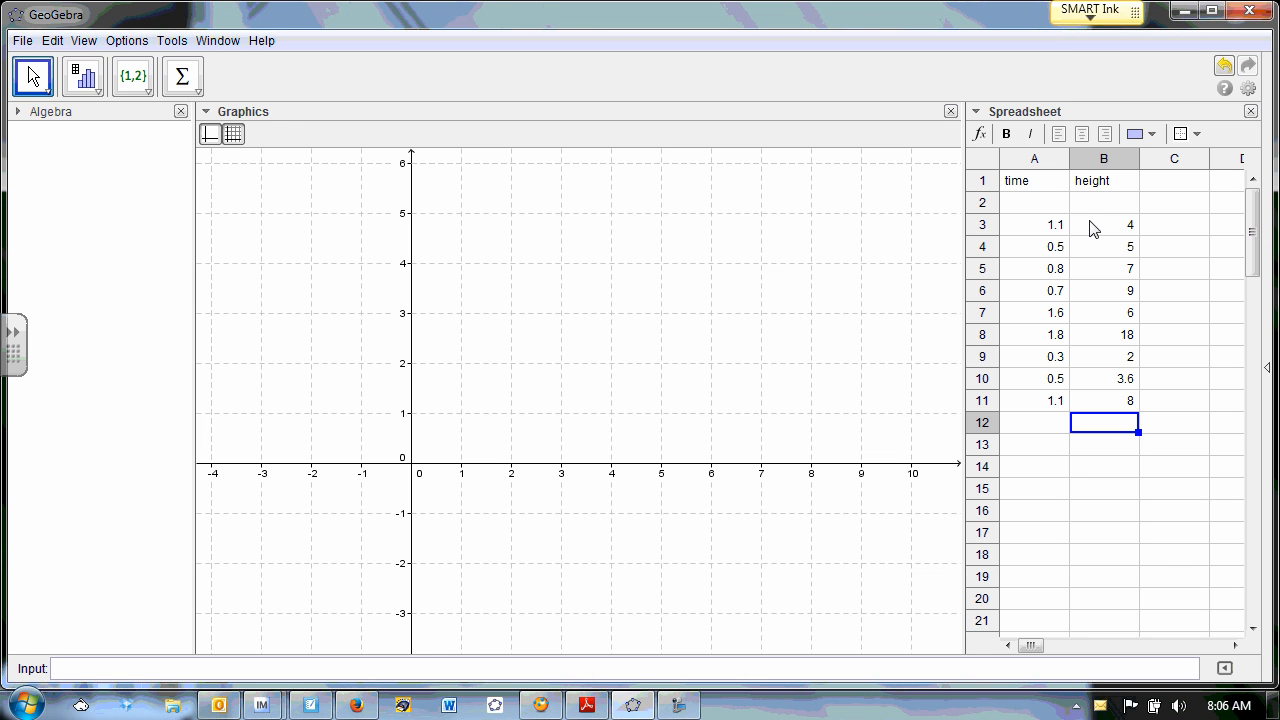
- Create a list of points named list1 from cells A3:B11, with time as x and height as y
click(1013, 231)
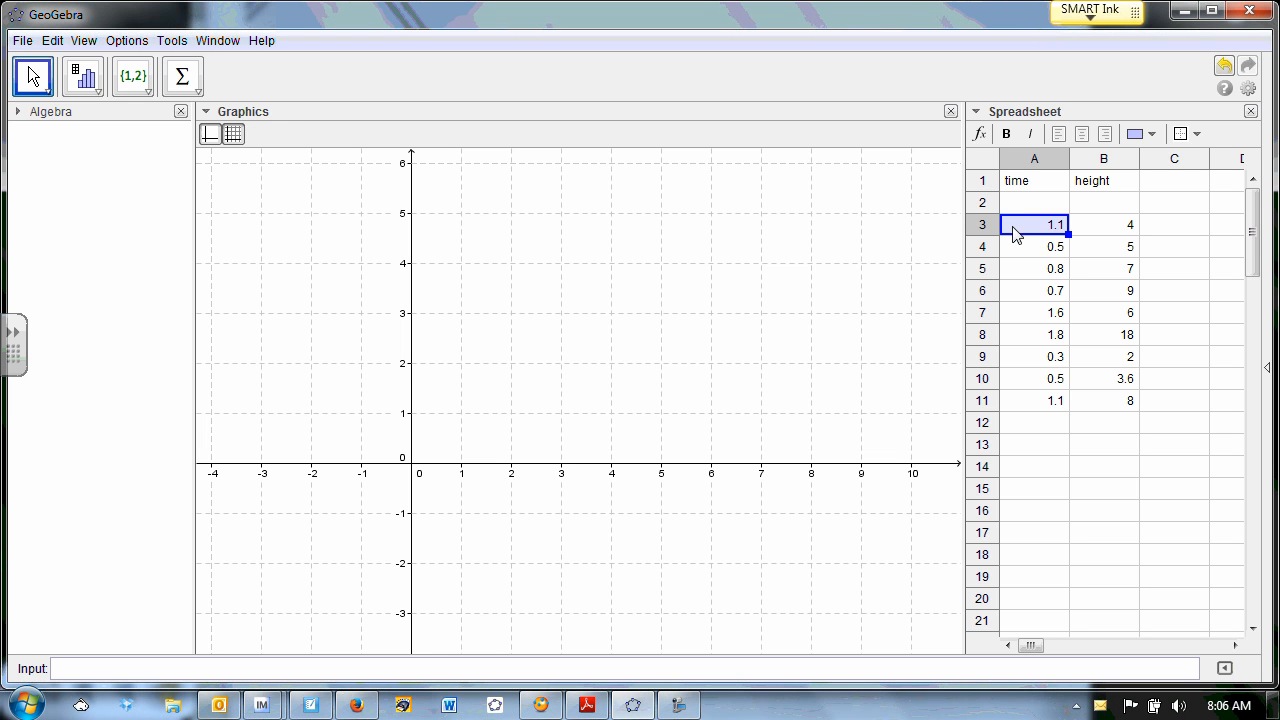
drag(1040, 235, 1112, 414)
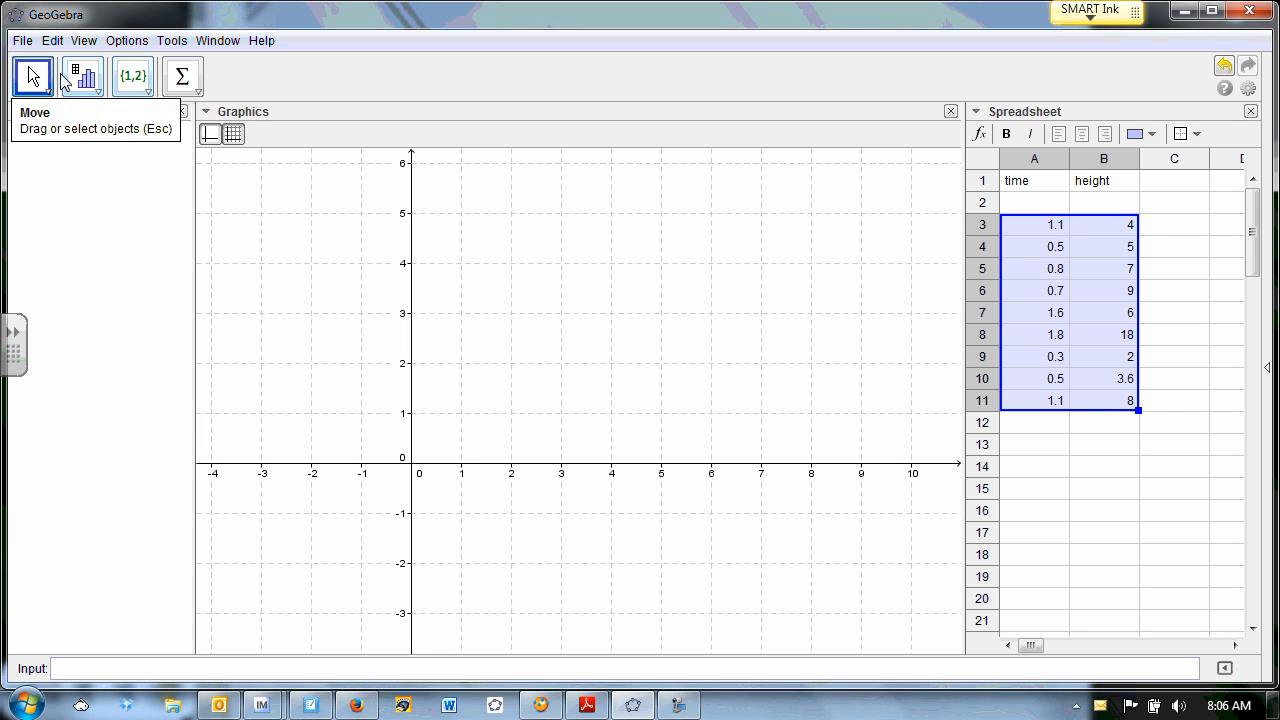
click(148, 92)
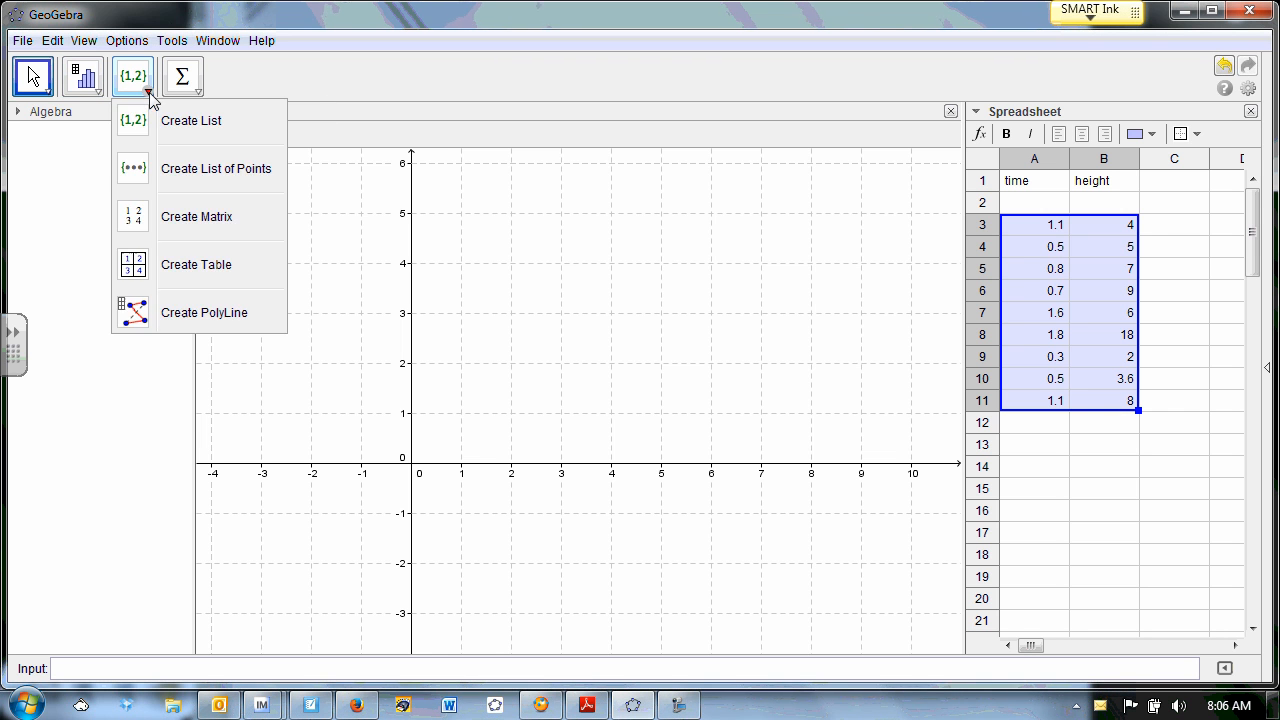
click(236, 183)
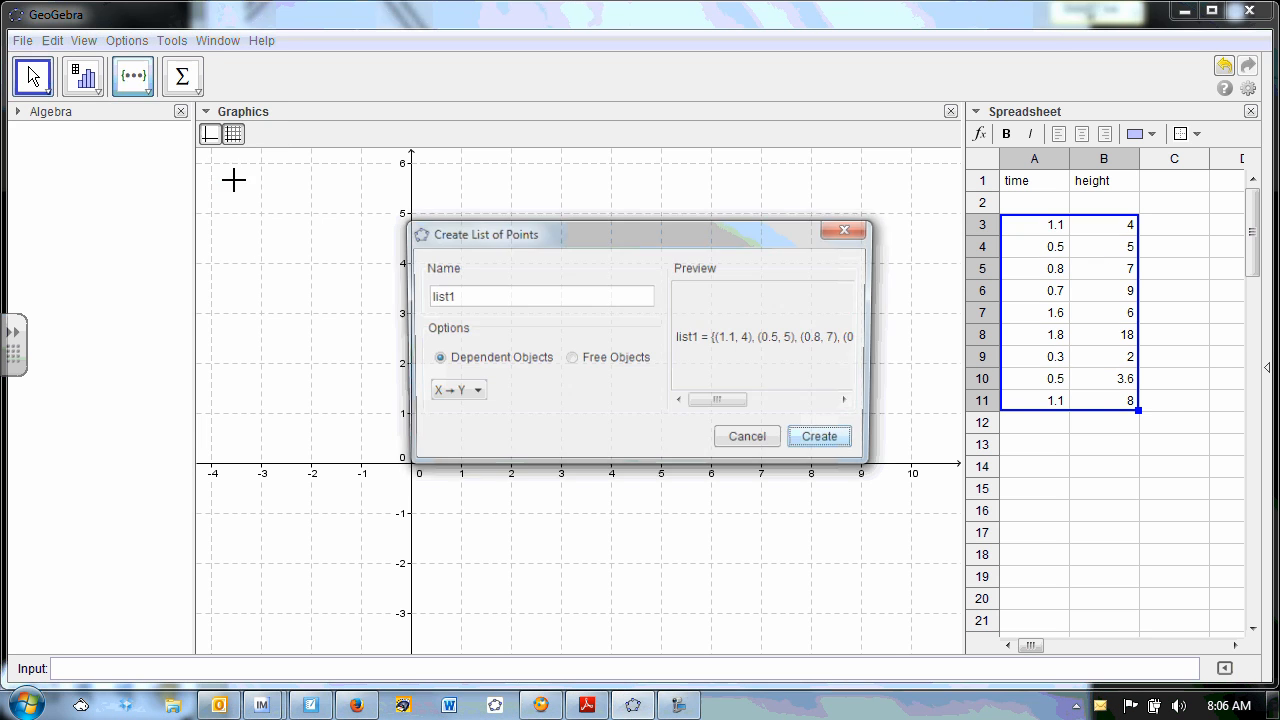
drag(476, 302, 423, 302)
click(465, 295)
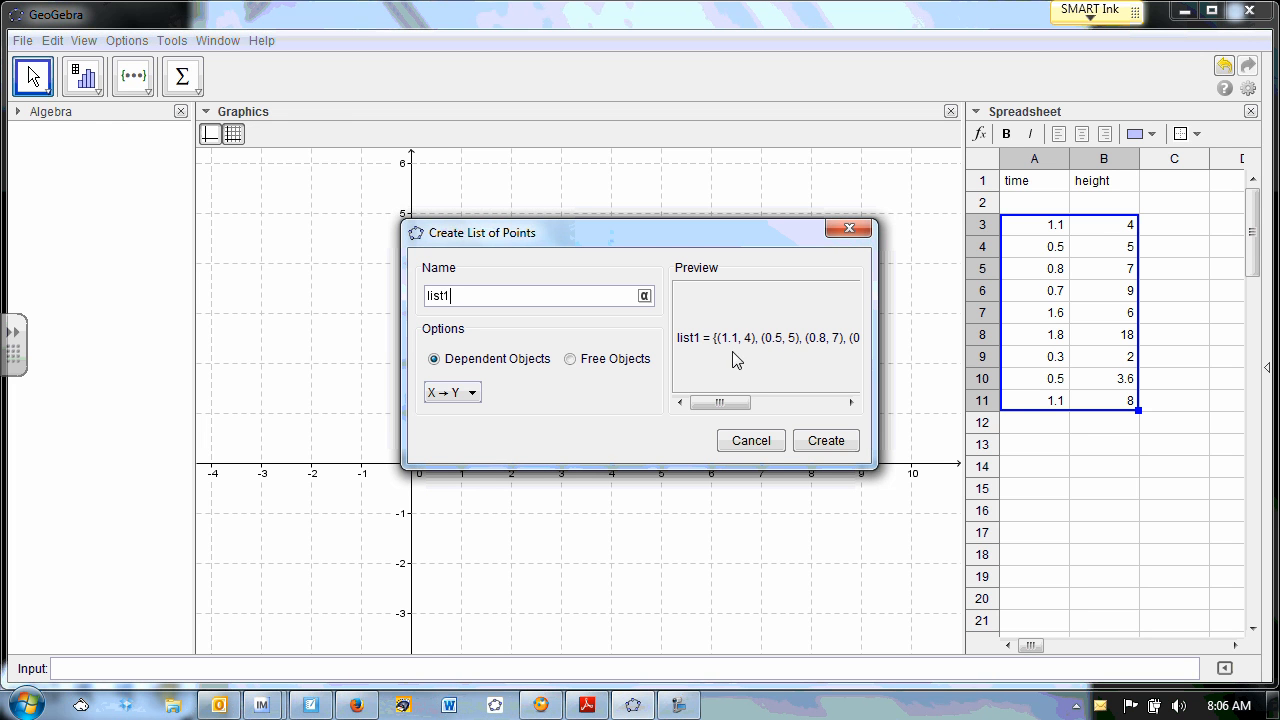
click(822, 443)
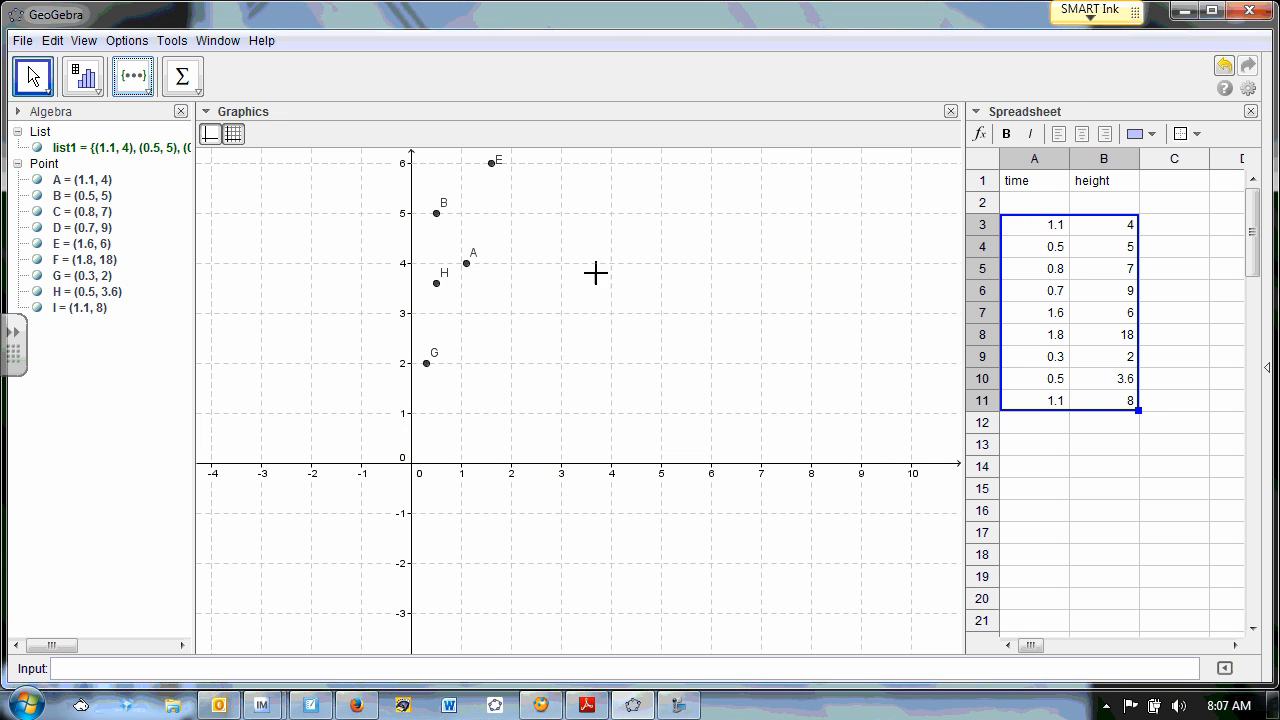
- Reposition the graph and rescale its axes to show x up to about 1.8 and y up to about 20
click(647, 245)
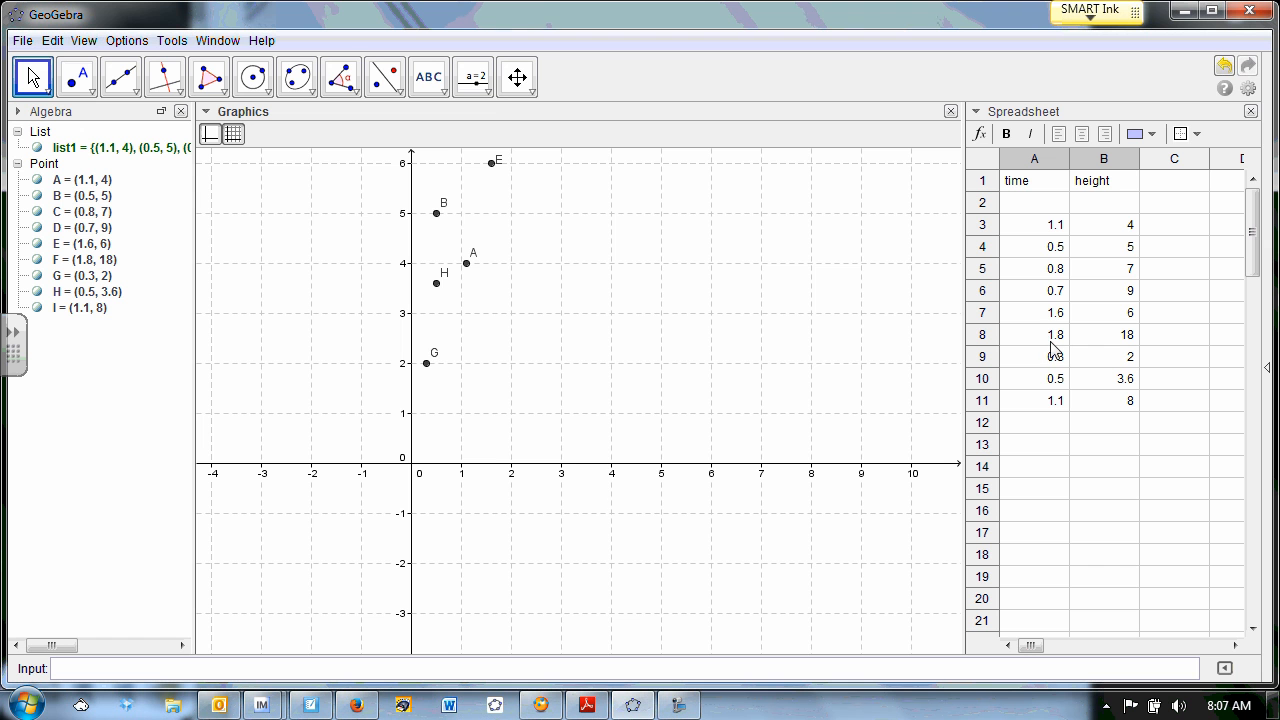
click(517, 77)
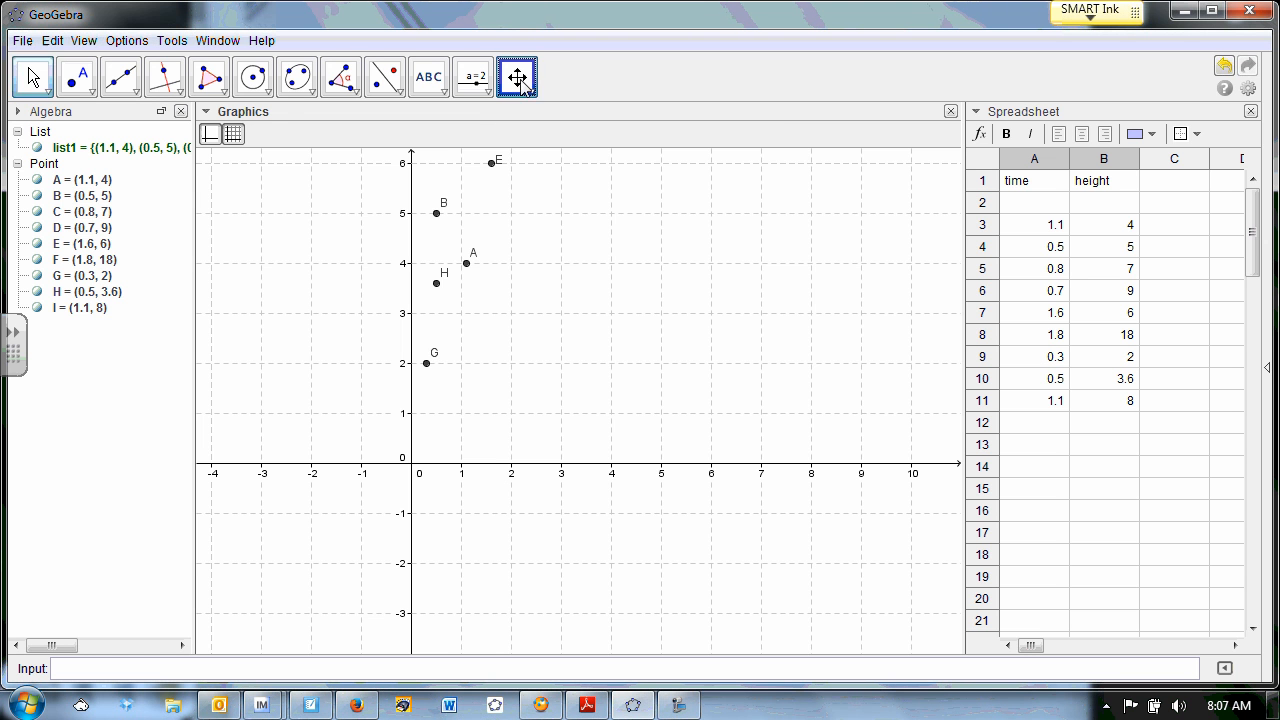
drag(551, 180, 509, 352)
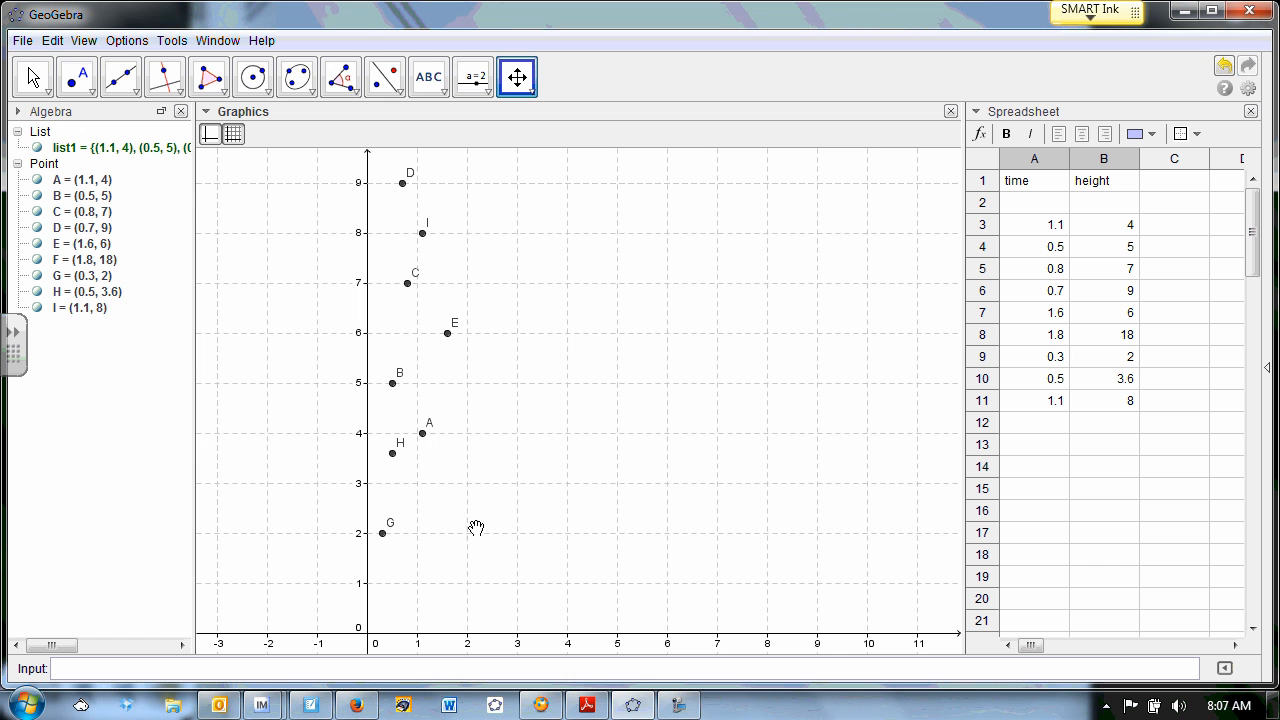
drag(425, 632, 452, 630)
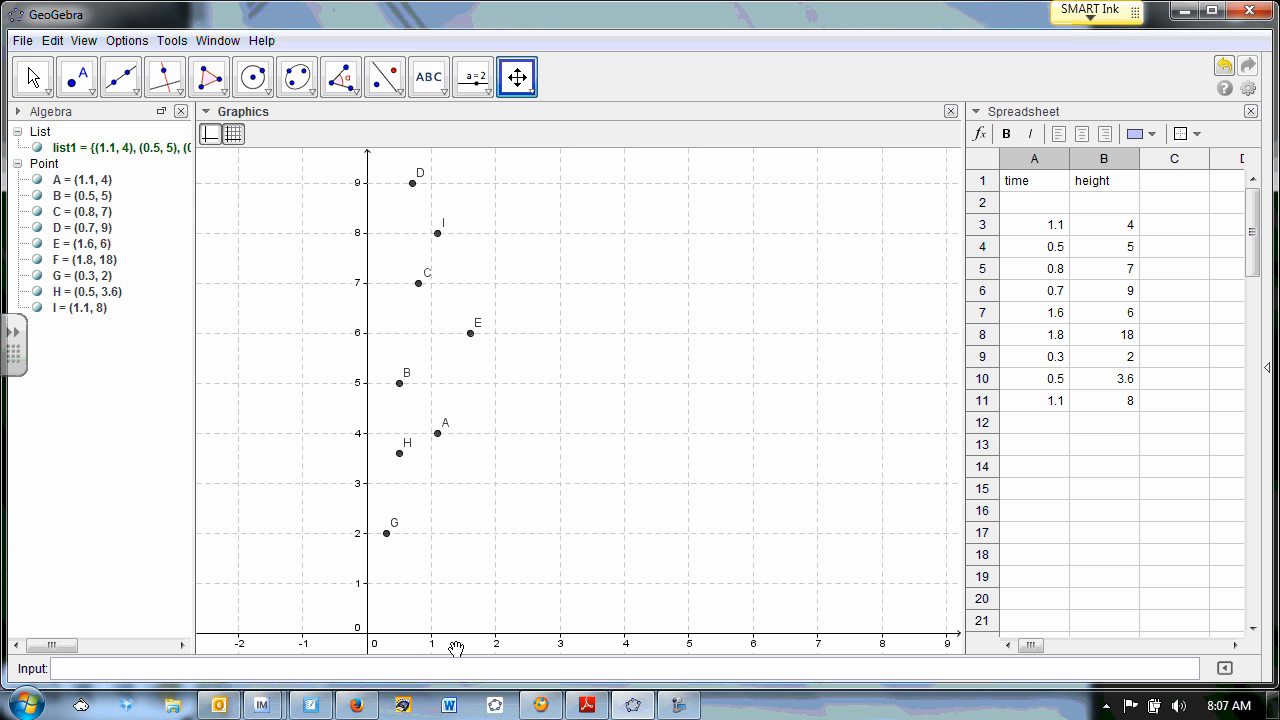
drag(405, 636, 565, 628)
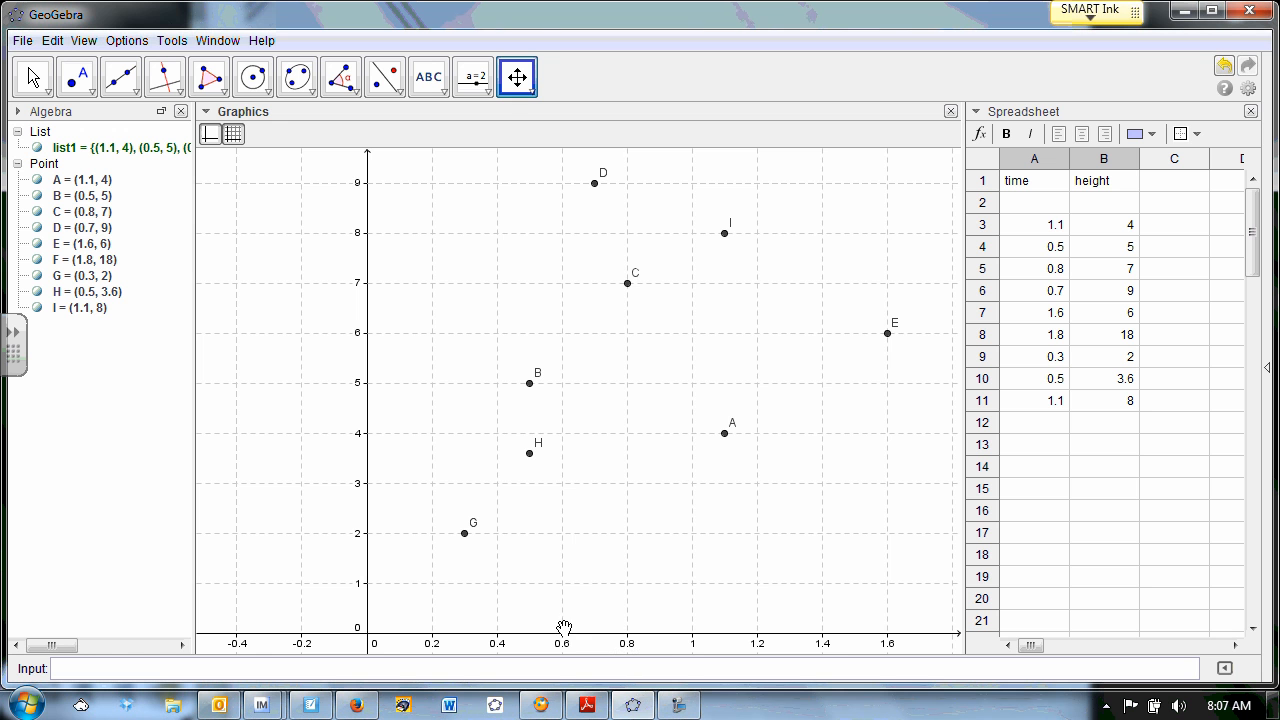
drag(840, 636, 815, 634)
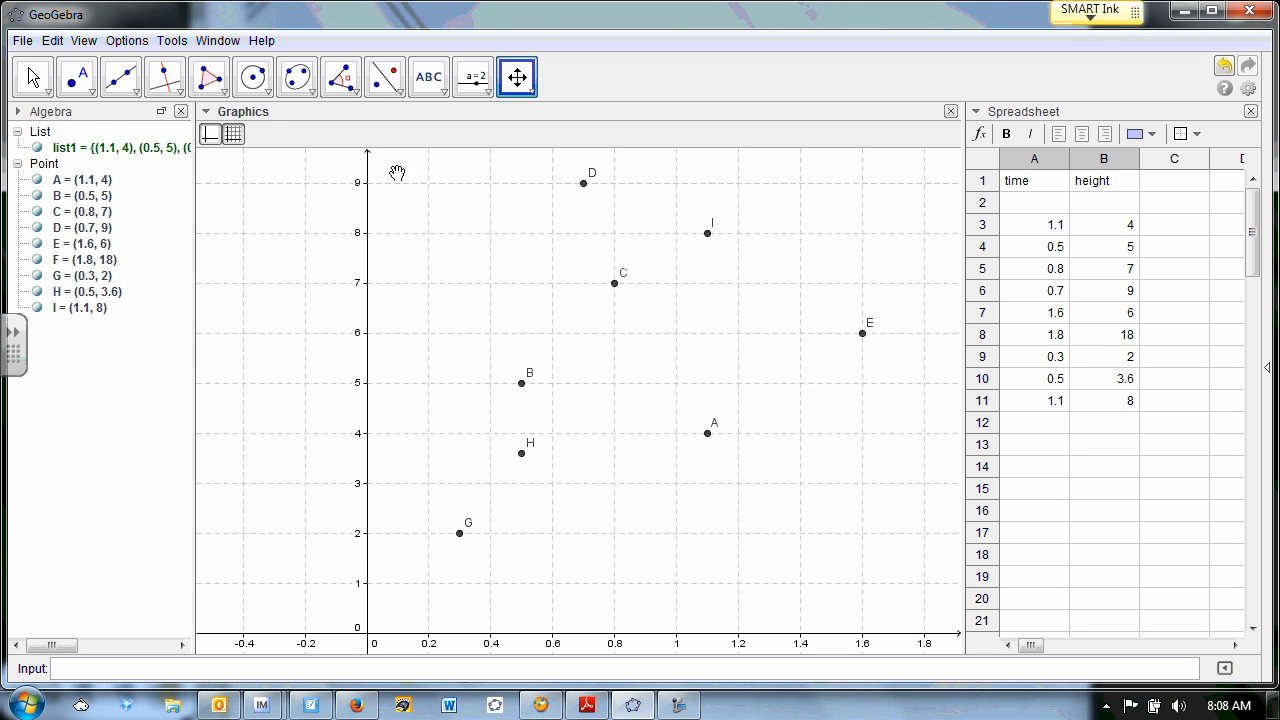
drag(368, 168, 356, 436)
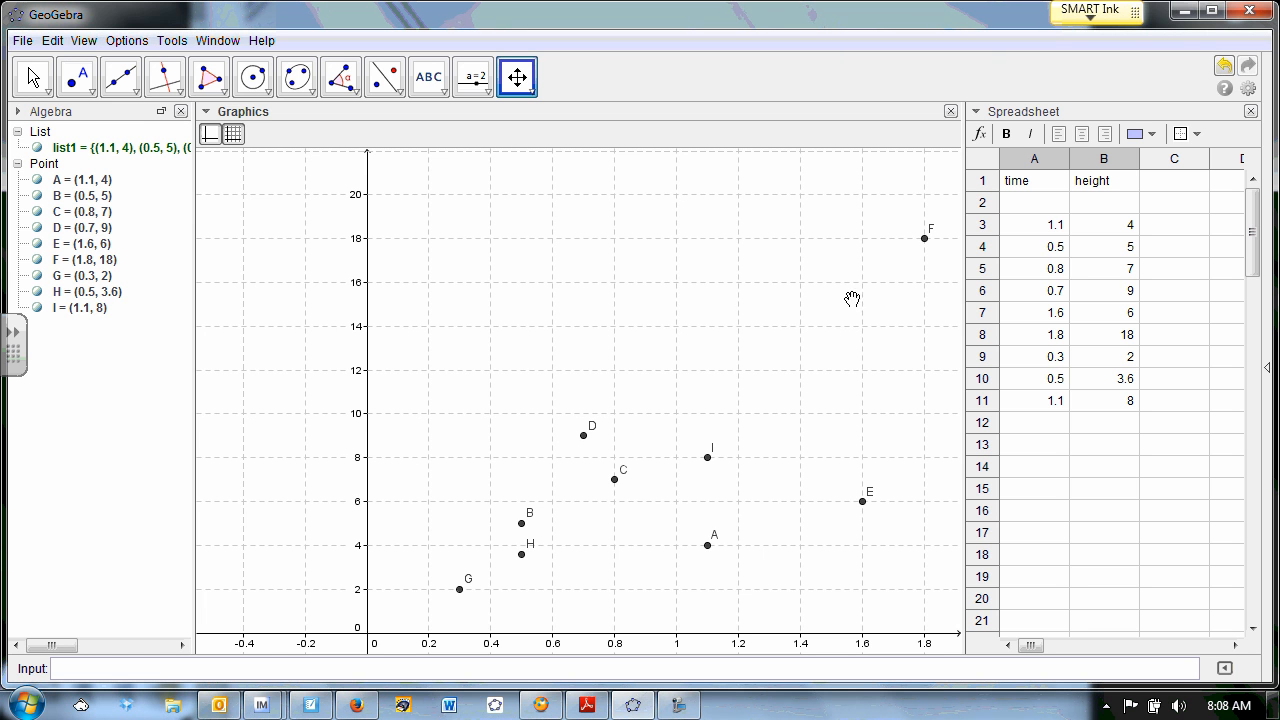
- Run a Two Variable Regression Analysis on cells A3:B11 and fit a Linear regression model to the scatterplot
click(33, 79)
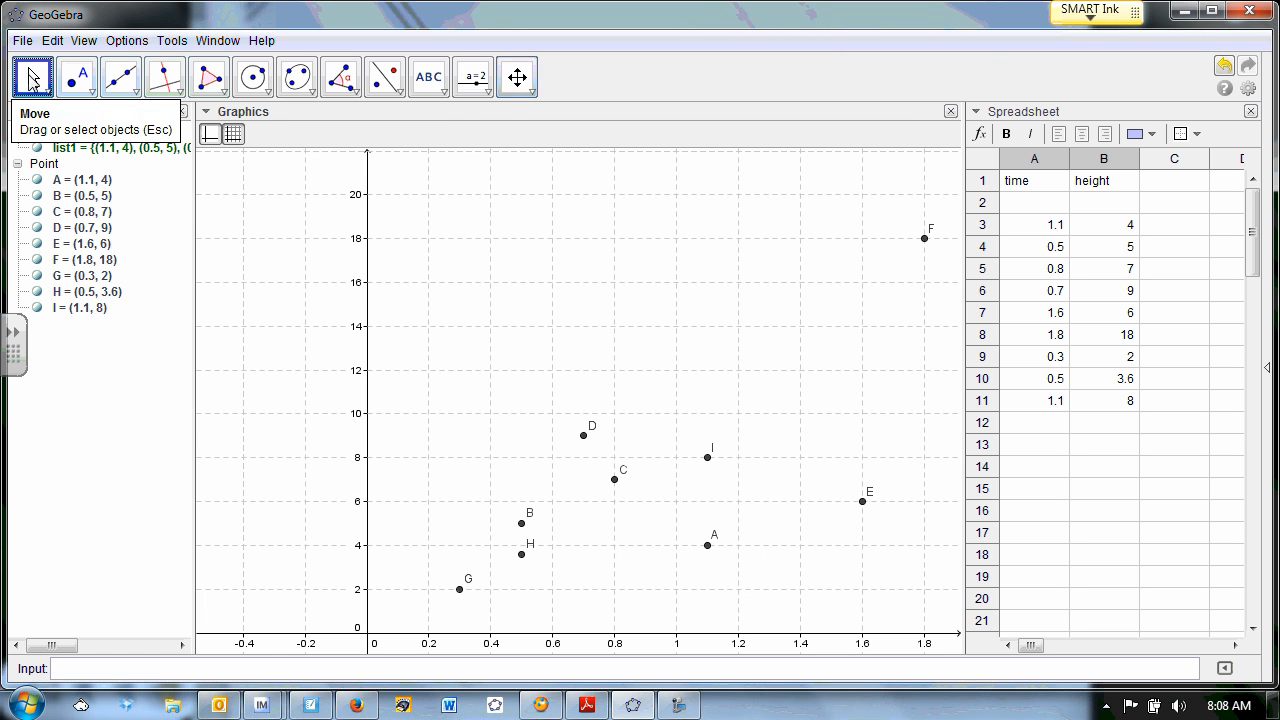
click(1025, 228)
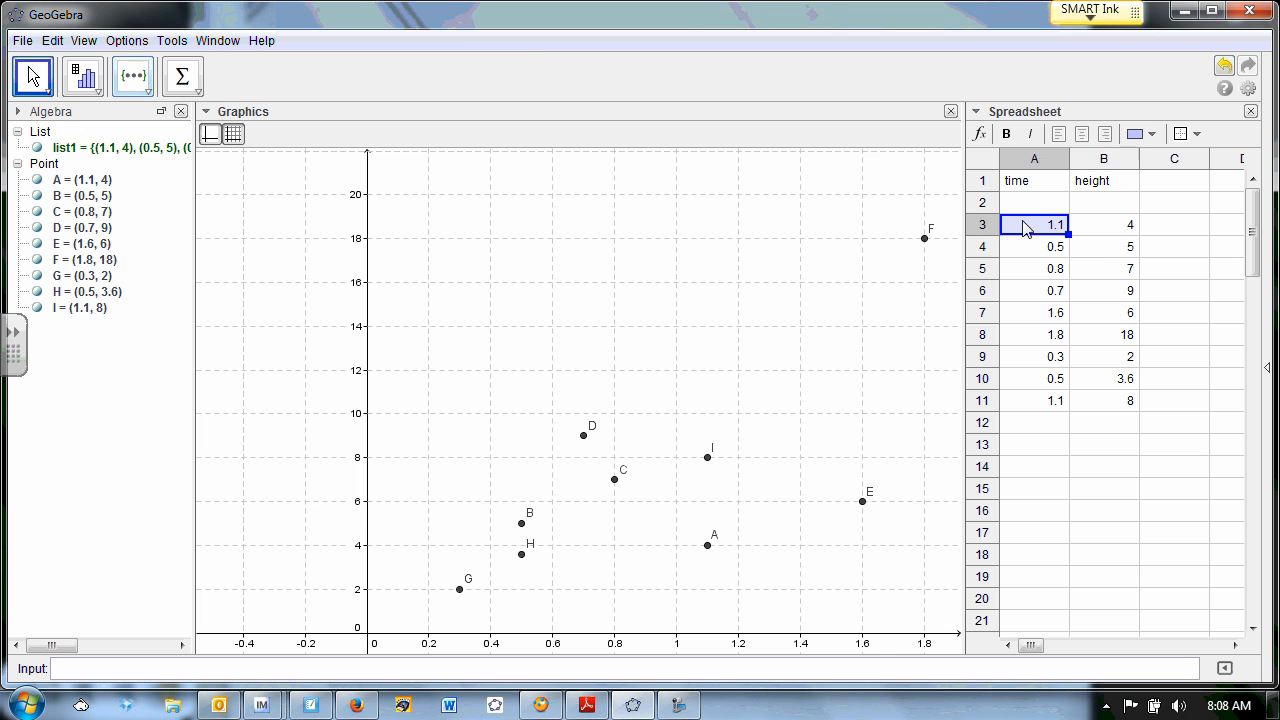
drag(1029, 231, 1093, 402)
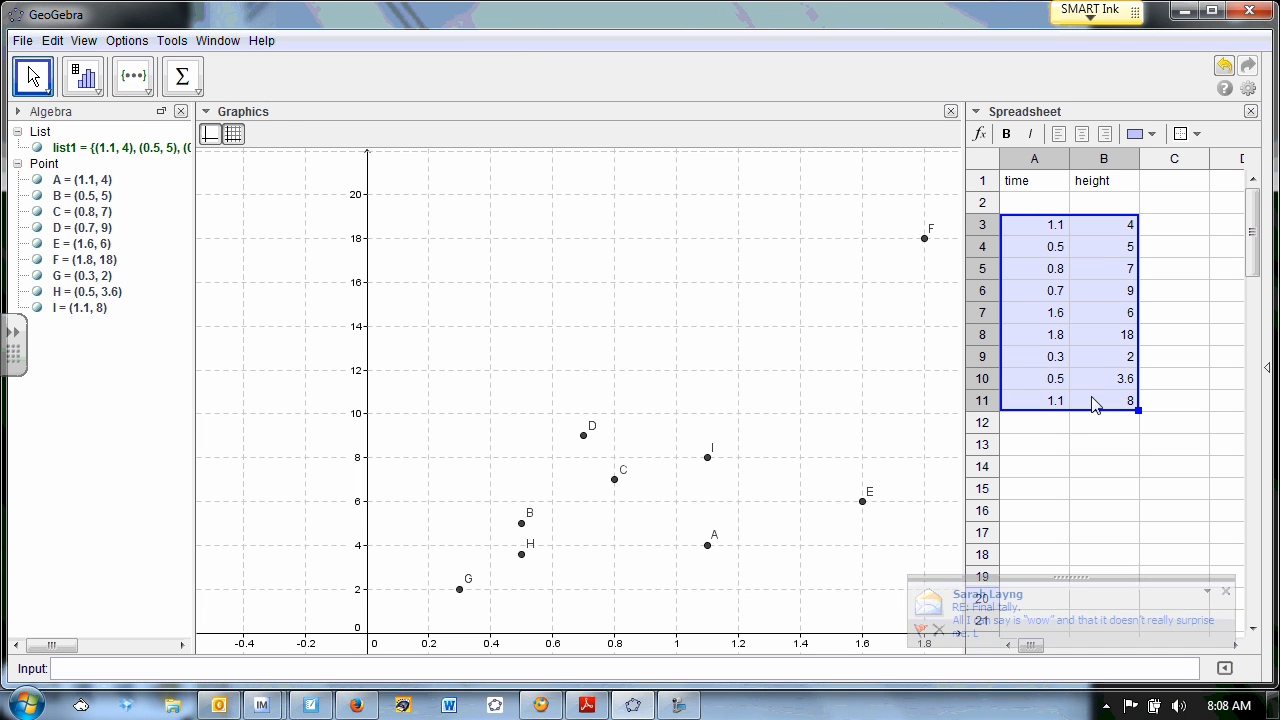
click(1225, 591)
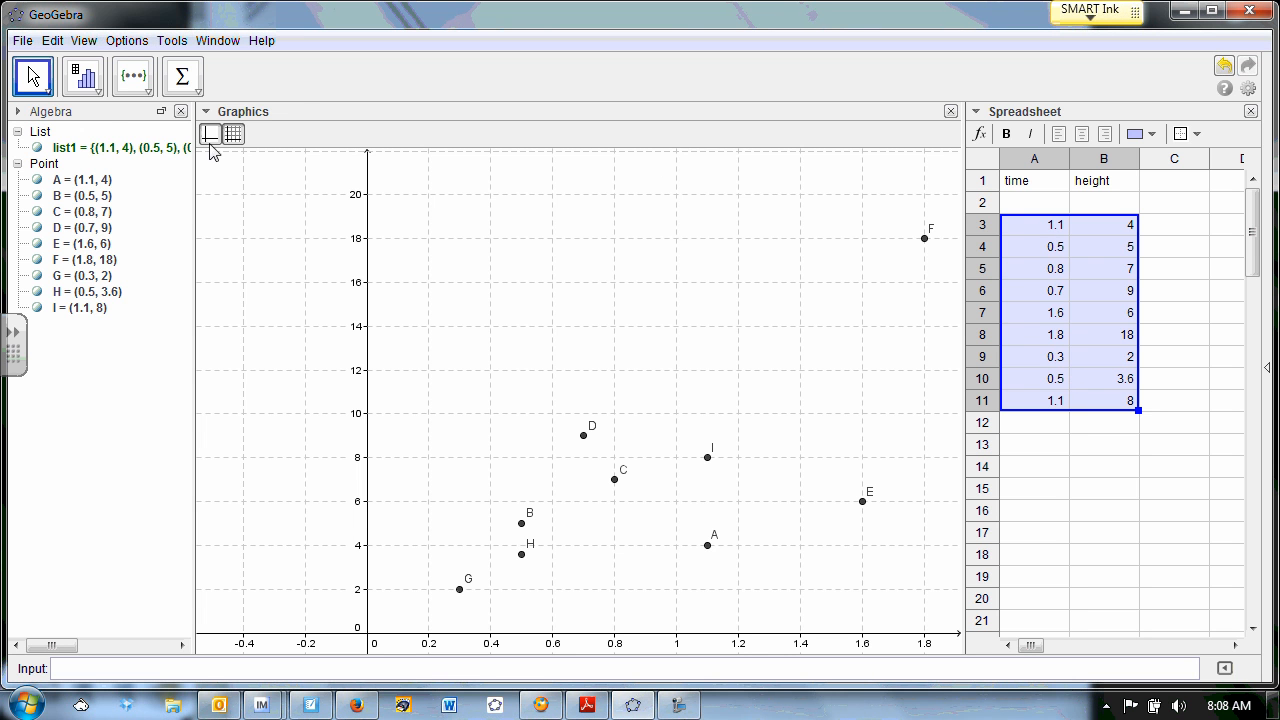
click(100, 98)
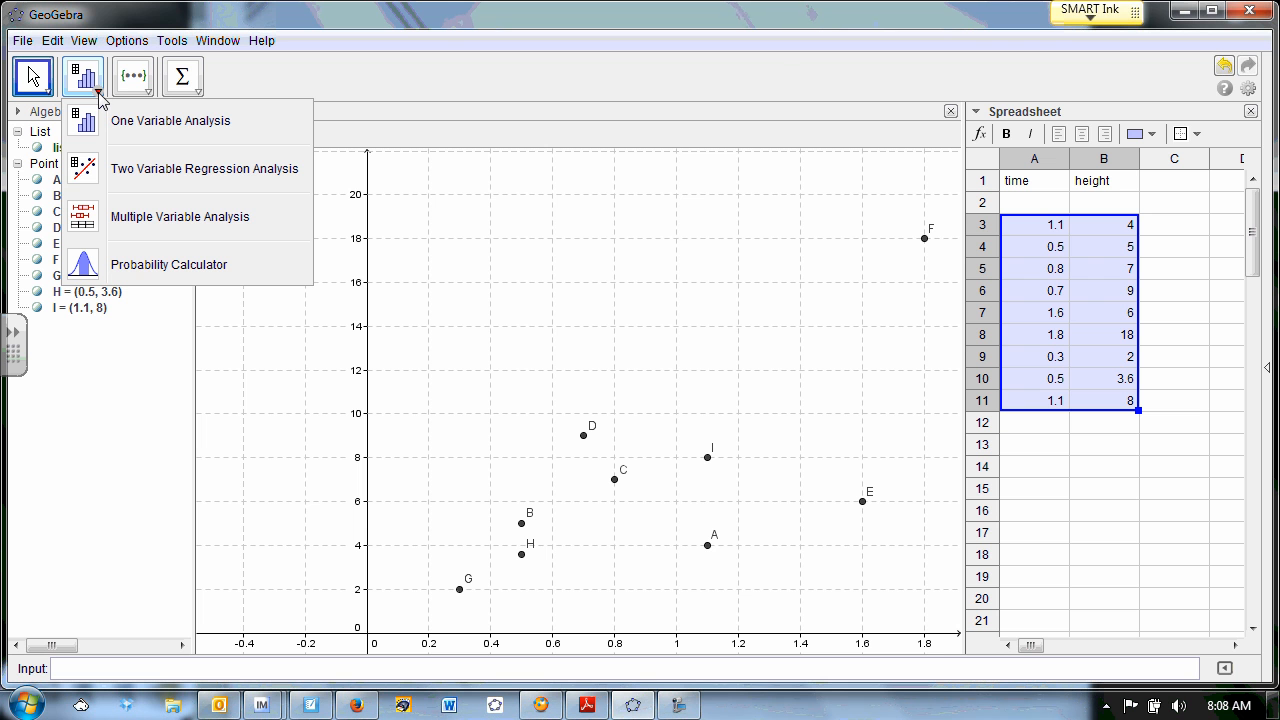
click(235, 185)
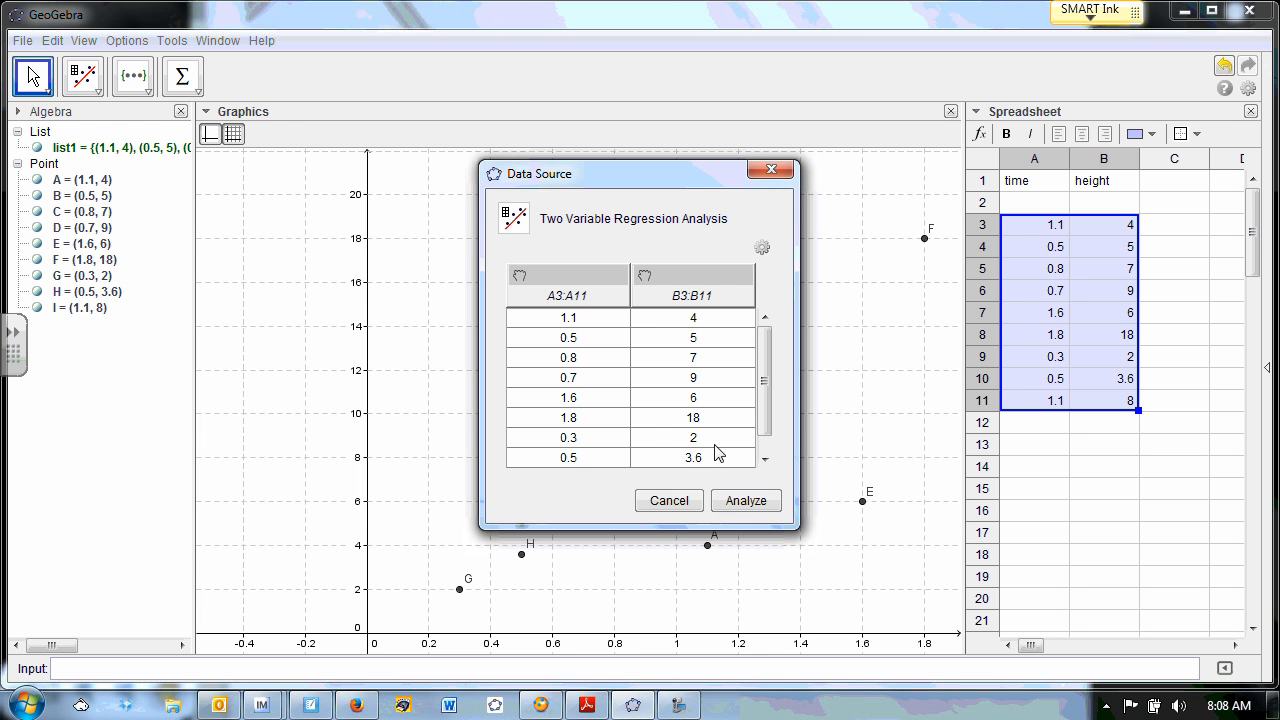
click(744, 503)
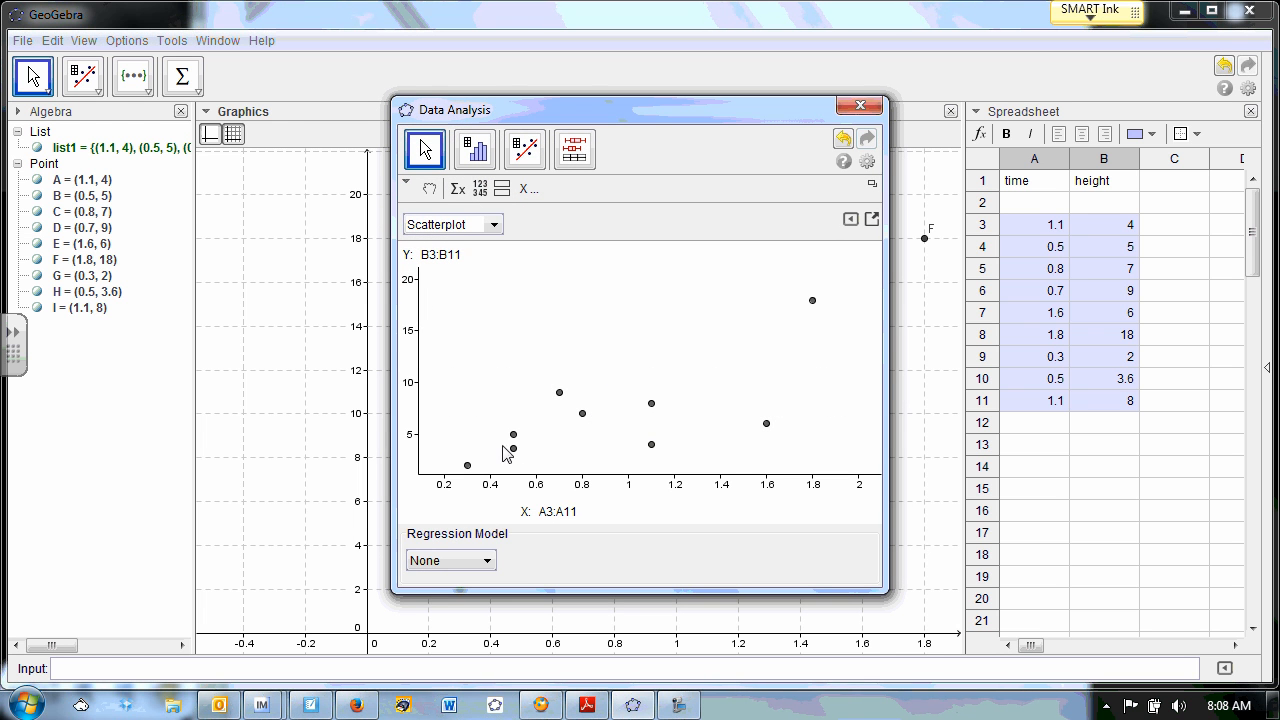
click(432, 566)
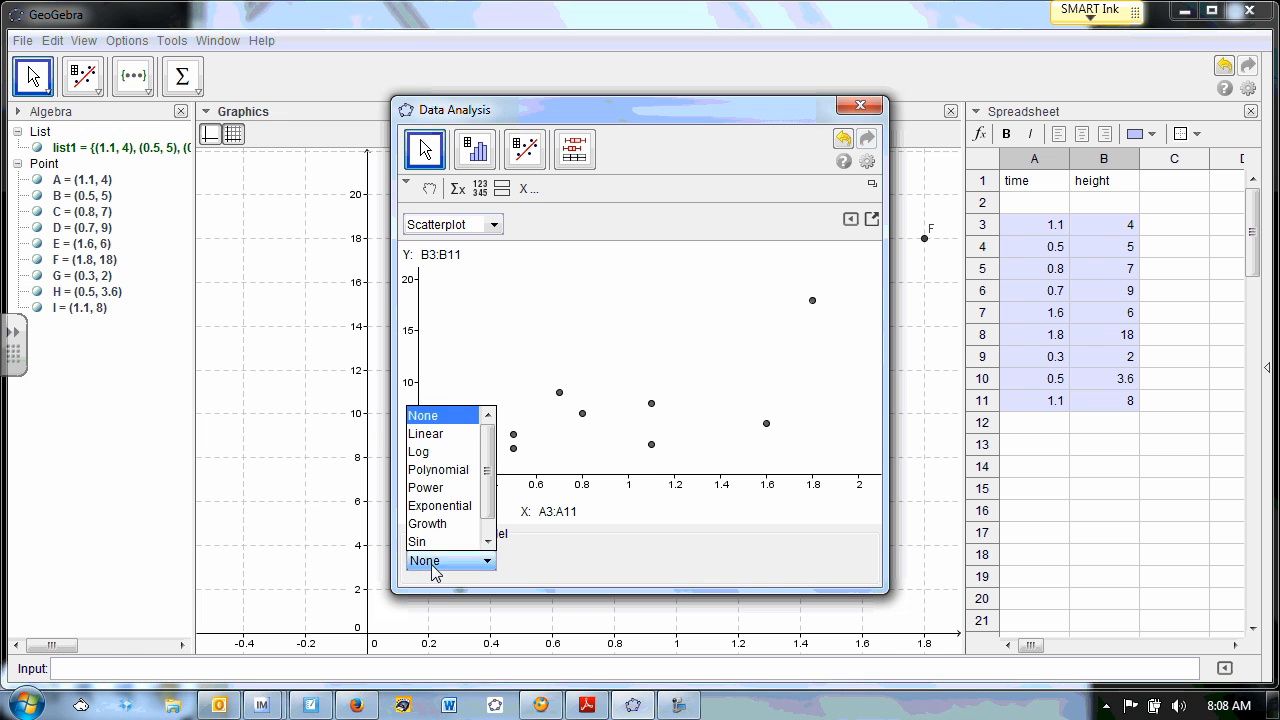
click(440, 444)
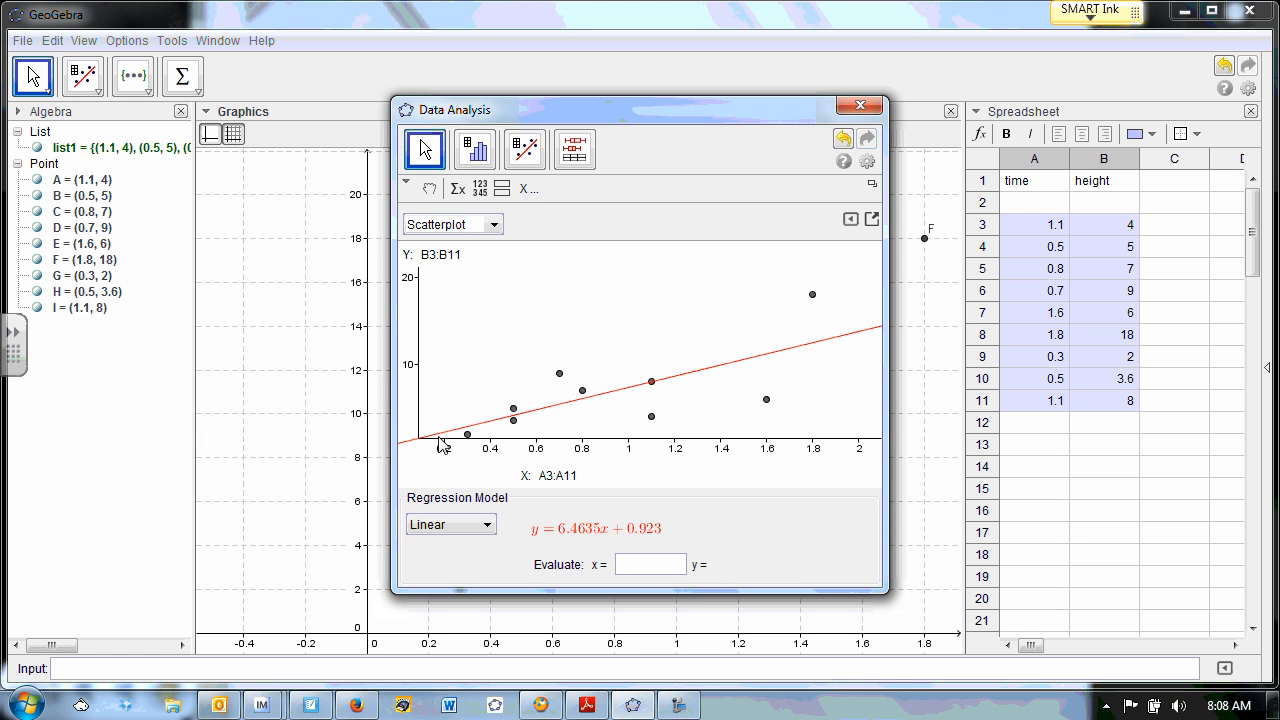